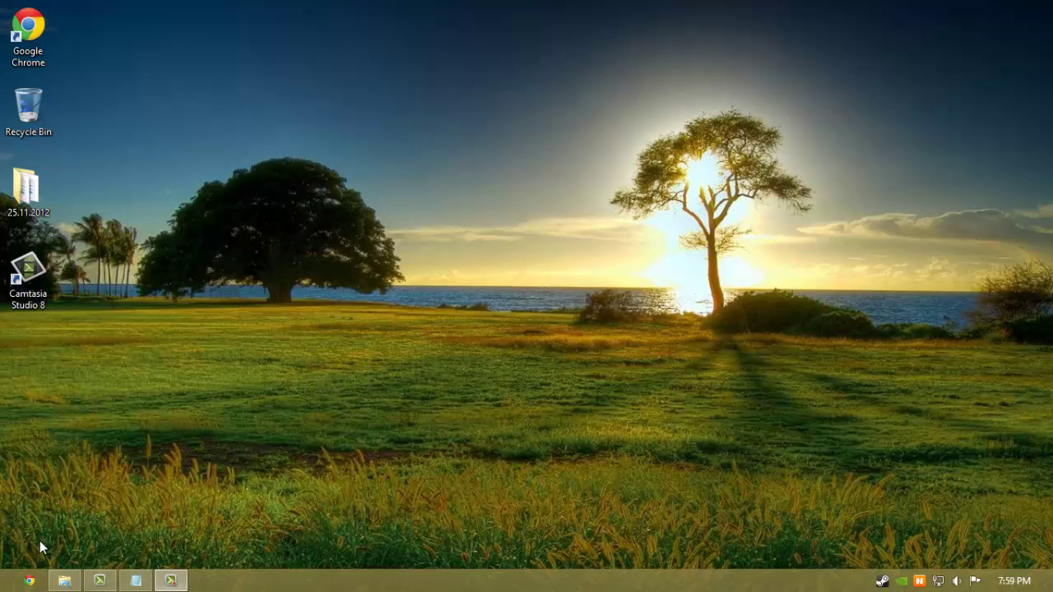
Step: Search for Chris' FPS settings and open the 'Chris' TF2 configs' page at fakkelbrigade.eu
click(29, 581)
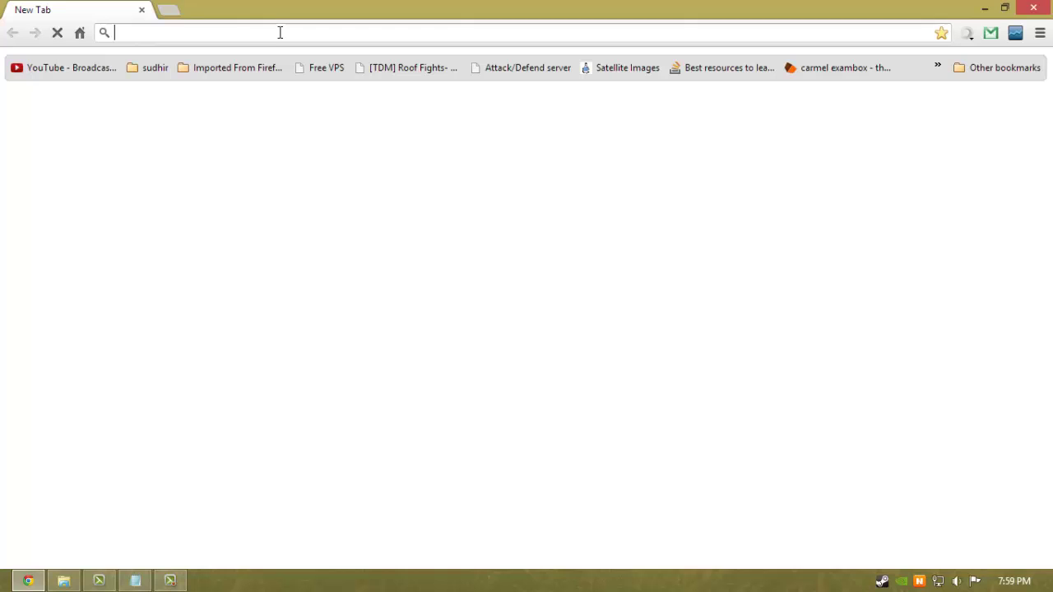
text(chris fp)
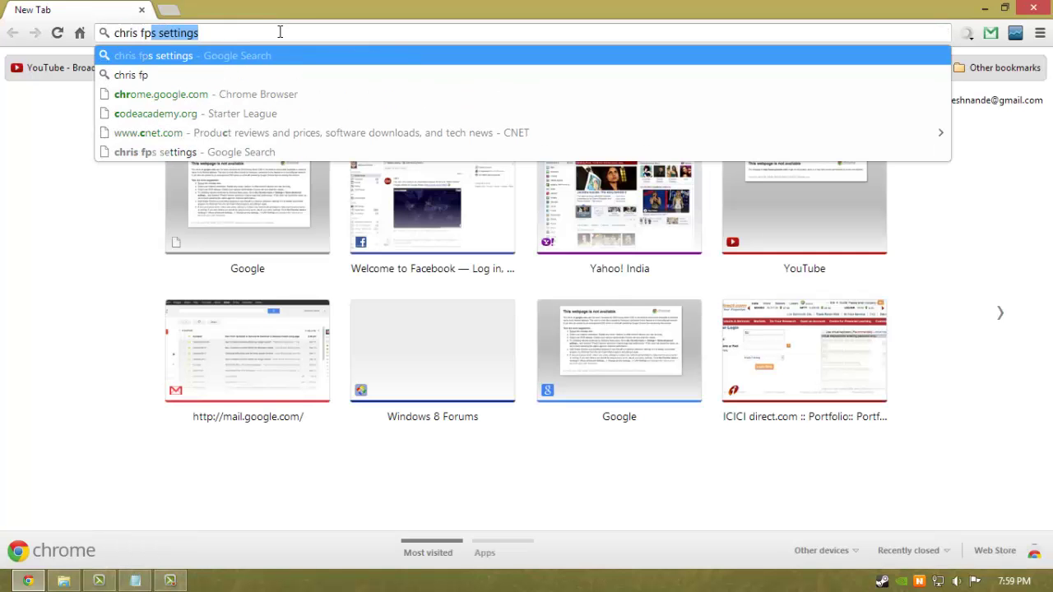
key(Return)
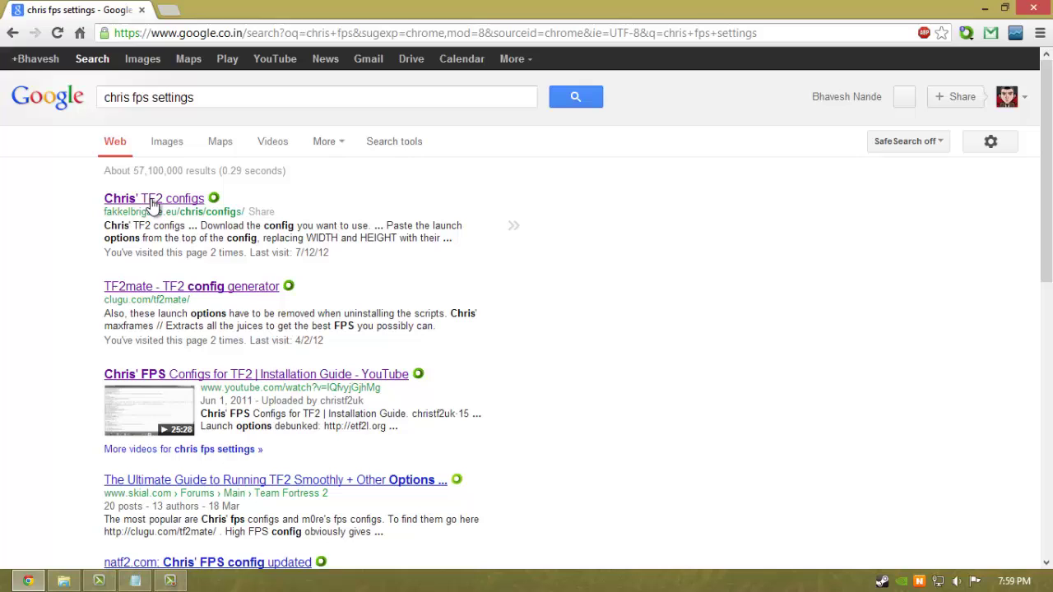
click(160, 203)
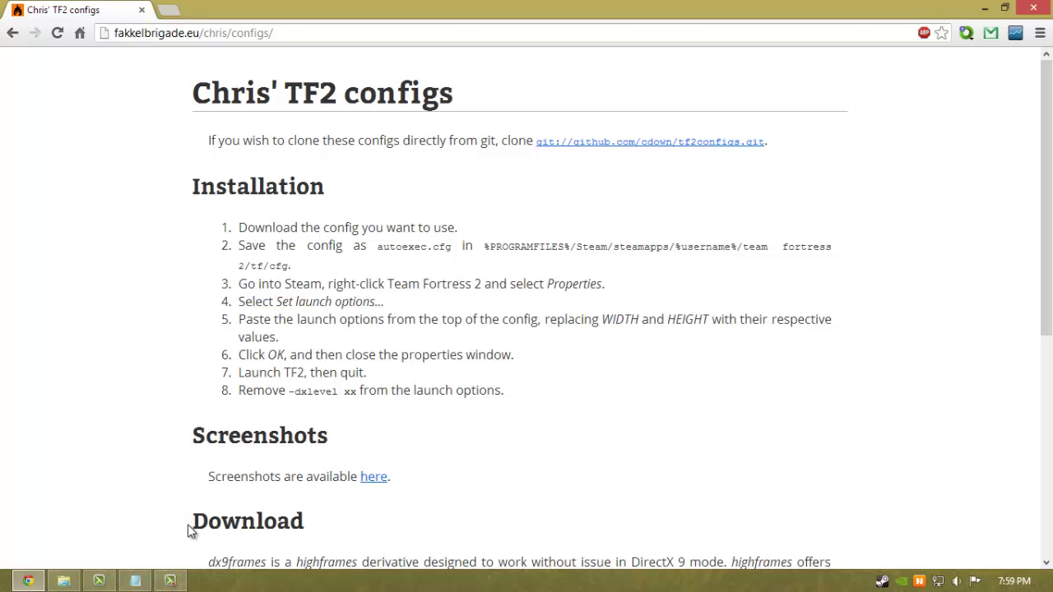
Step: Scroll to the Download section and highlight the dx9frames, highframes, maxframes, maxquality and highquality links
scroll(180, 346, down, 2)
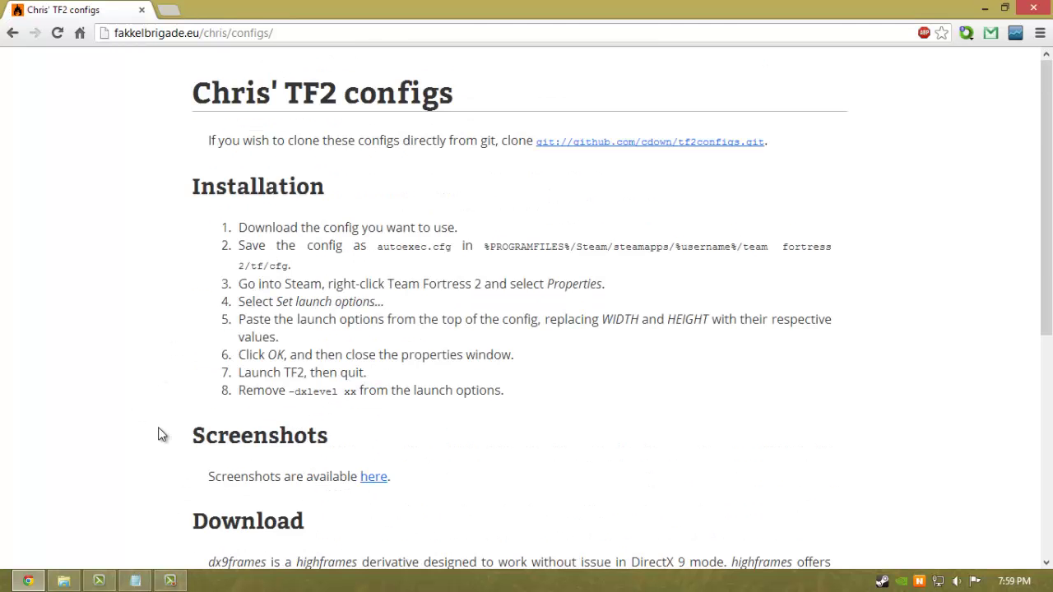
scroll(165, 370, down, 5)
drag(193, 296, 300, 309)
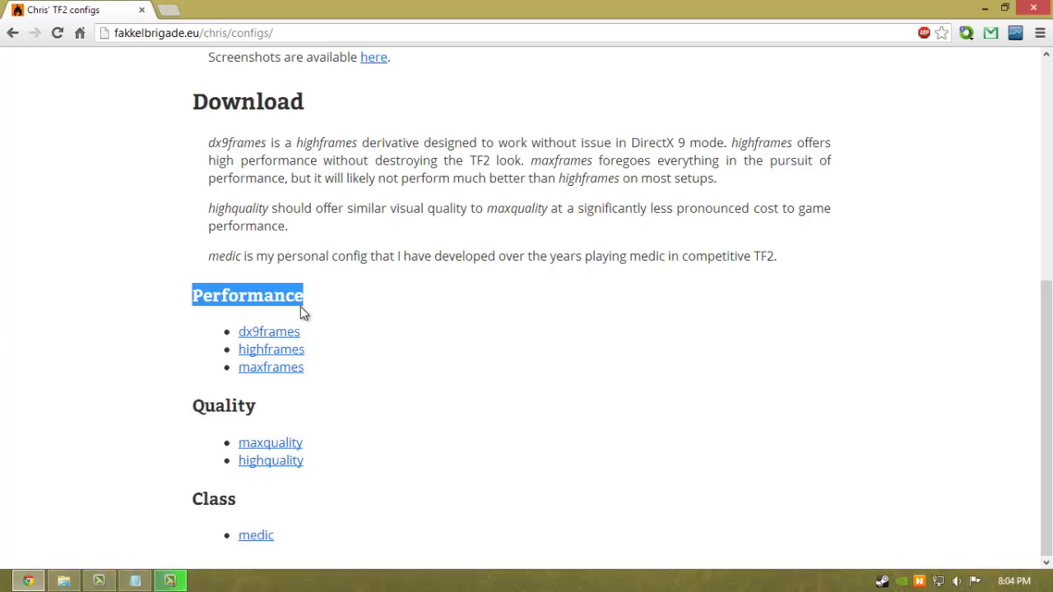
double_click(263, 332)
double_click(265, 350)
double_click(267, 367)
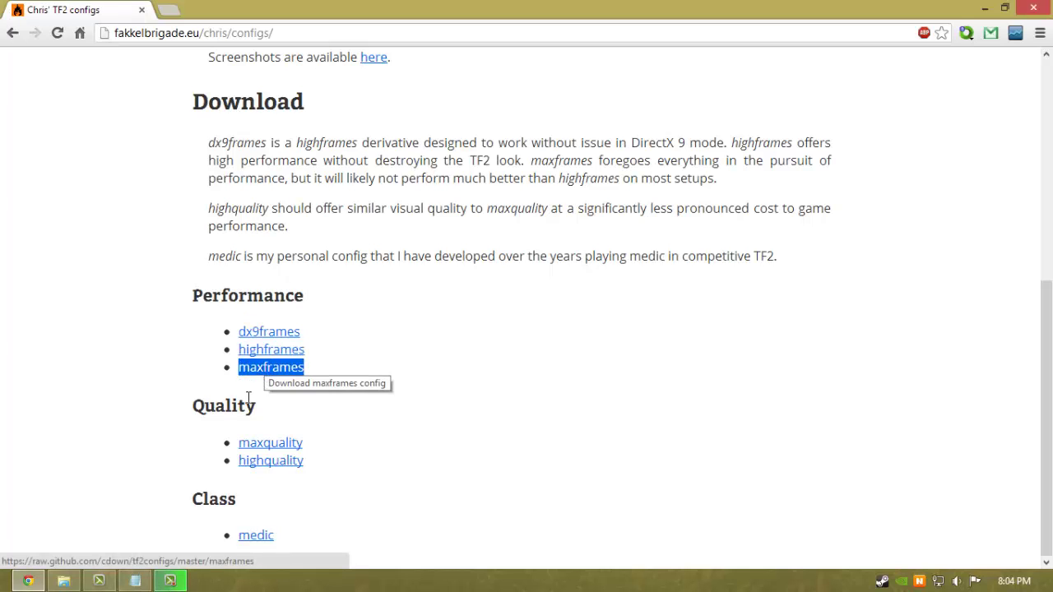
double_click(263, 443)
click(203, 435)
double_click(272, 443)
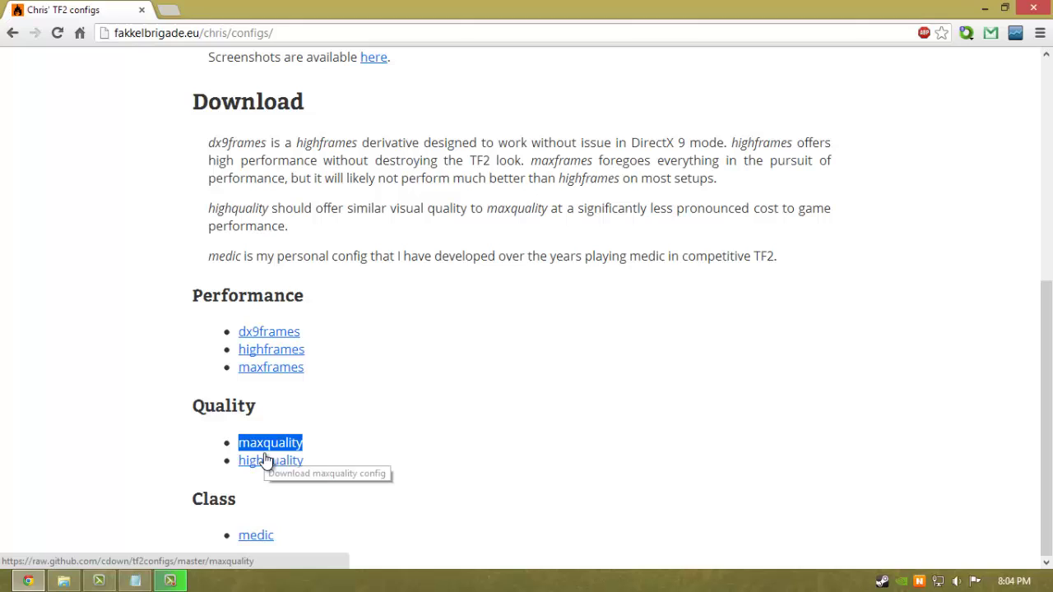
double_click(265, 462)
Step: Highlight the highframes and maxframes links again and bring up the maxframes link's actions
double_click(269, 348)
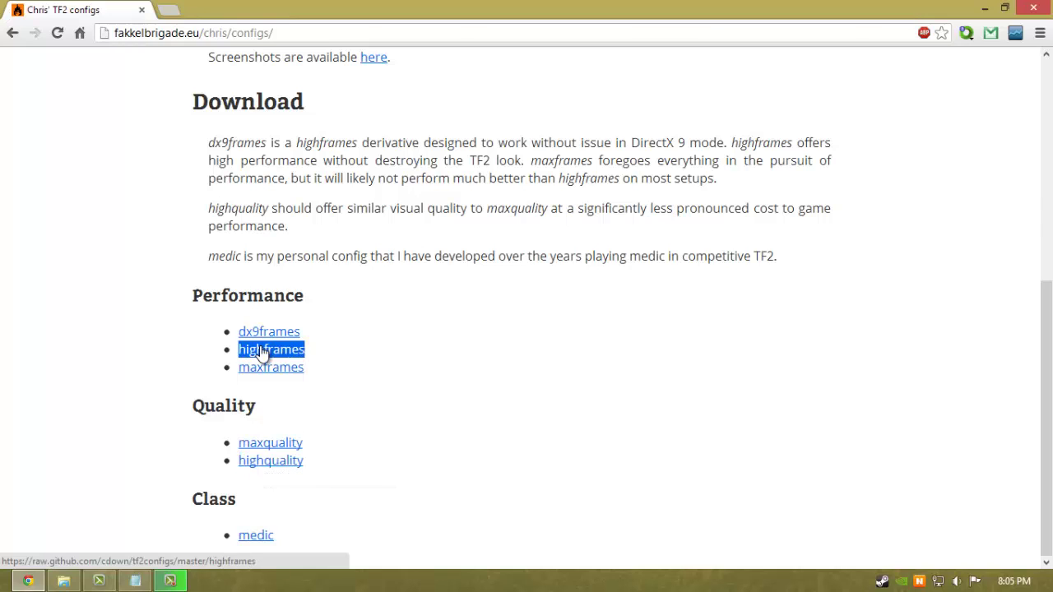
click(265, 367)
double_click(267, 349)
double_click(266, 368)
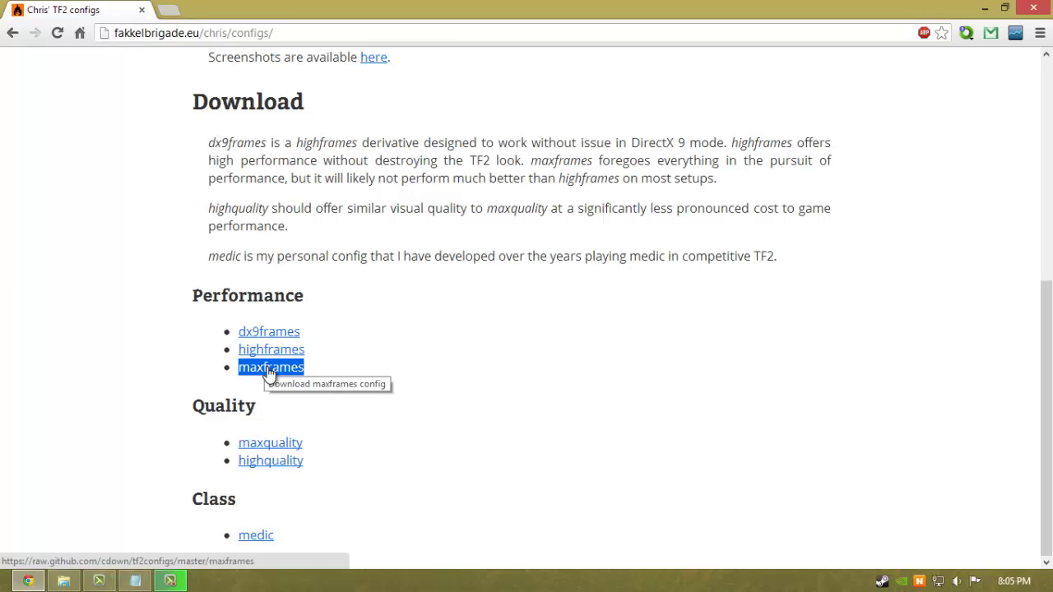
click(96, 428)
double_click(276, 373)
click(173, 401)
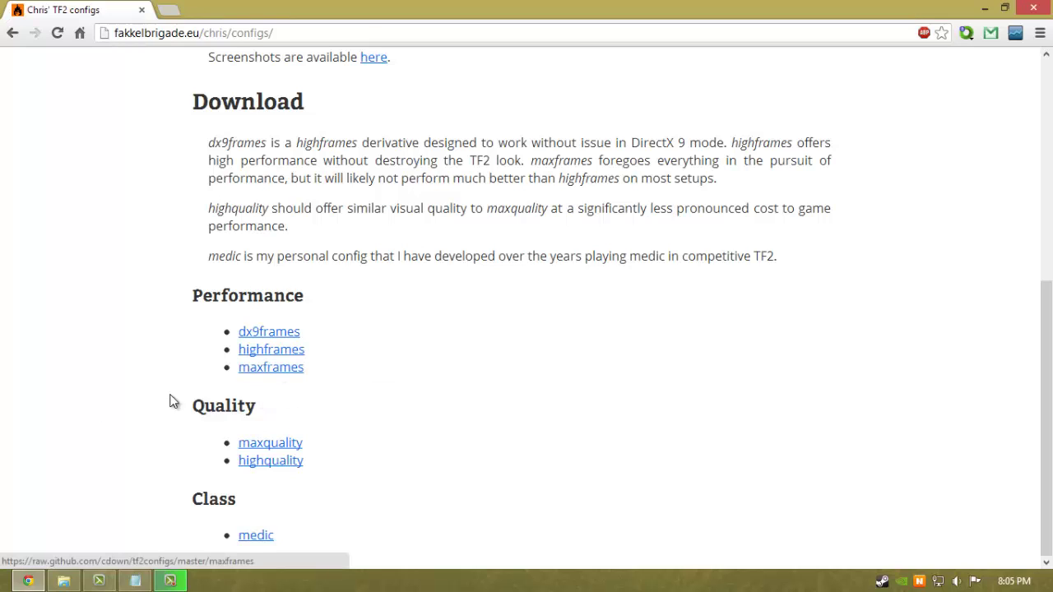
double_click(278, 372)
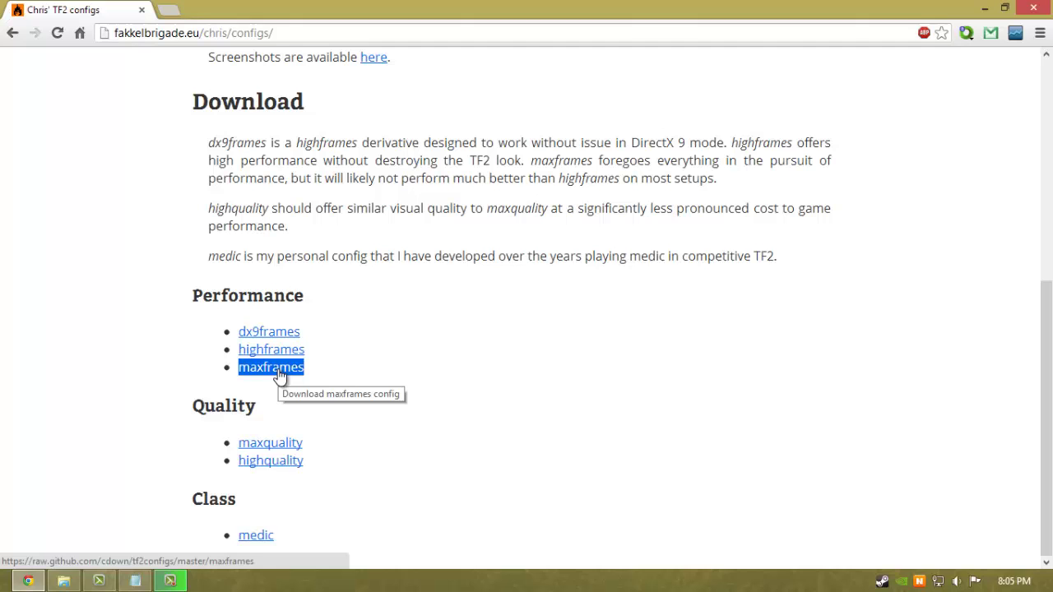
right_click(279, 375)
Step: Open the maxframes config in a new tab and reload it
click(318, 378)
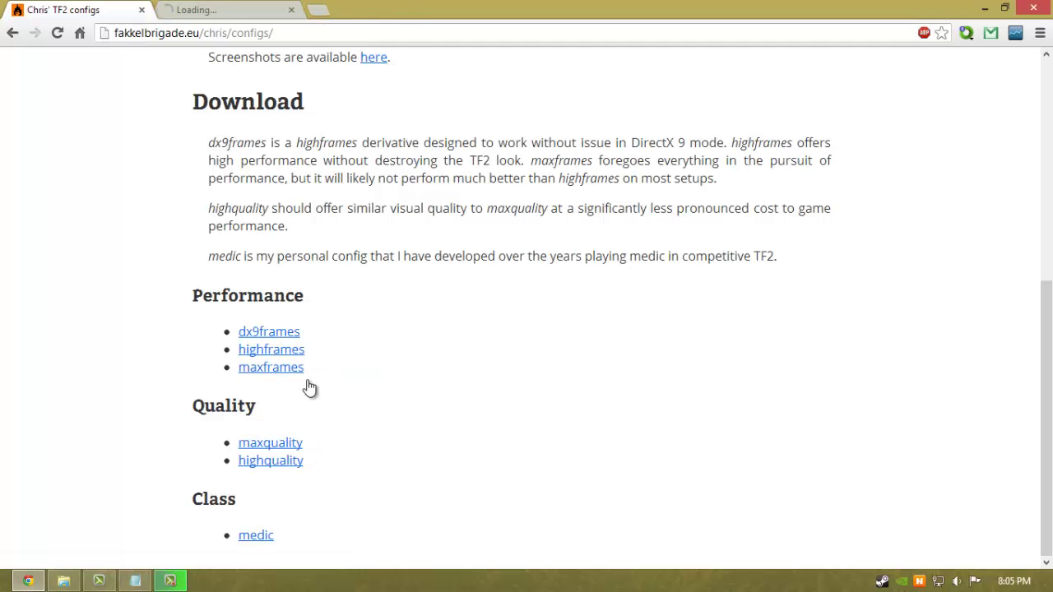
click(231, 8)
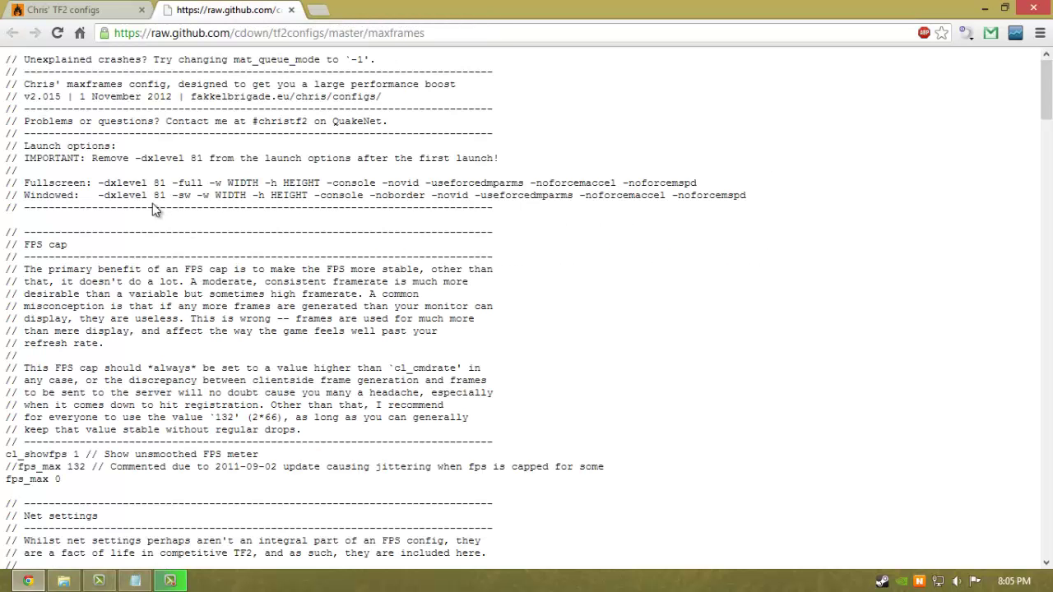
scroll(151, 204, down, 5)
scroll(151, 204, down, 5)
mouse_move(1044, 206)
mouse_down()
mouse_move(1045, 481)
mouse_move(1049, 113)
mouse_up()
right_click(11, 157)
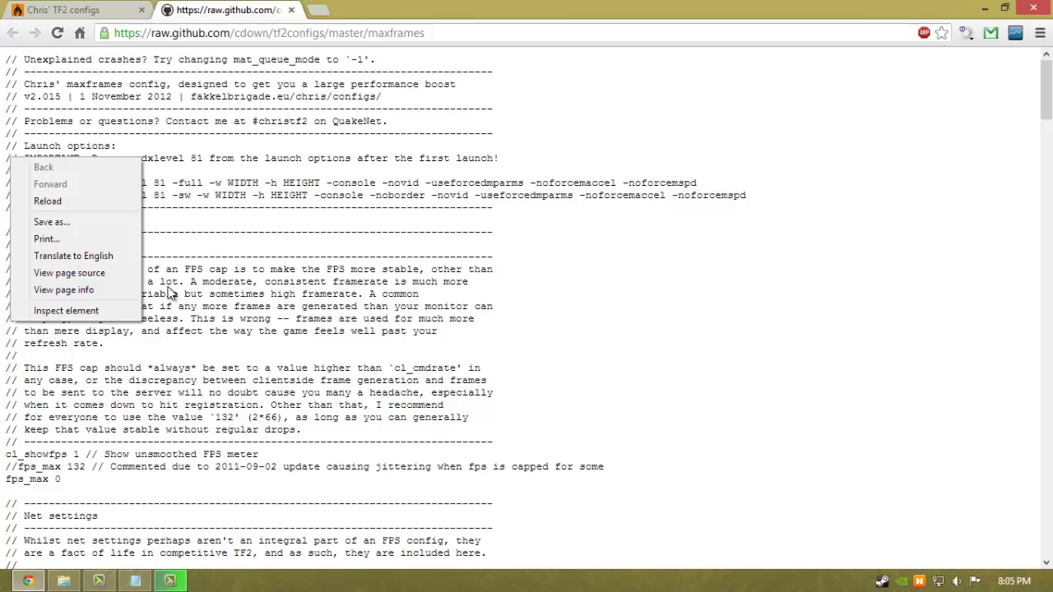
click(66, 203)
Step: Save the config page to the Desktop as autoexec.cfg with file type All Files
right_click(117, 157)
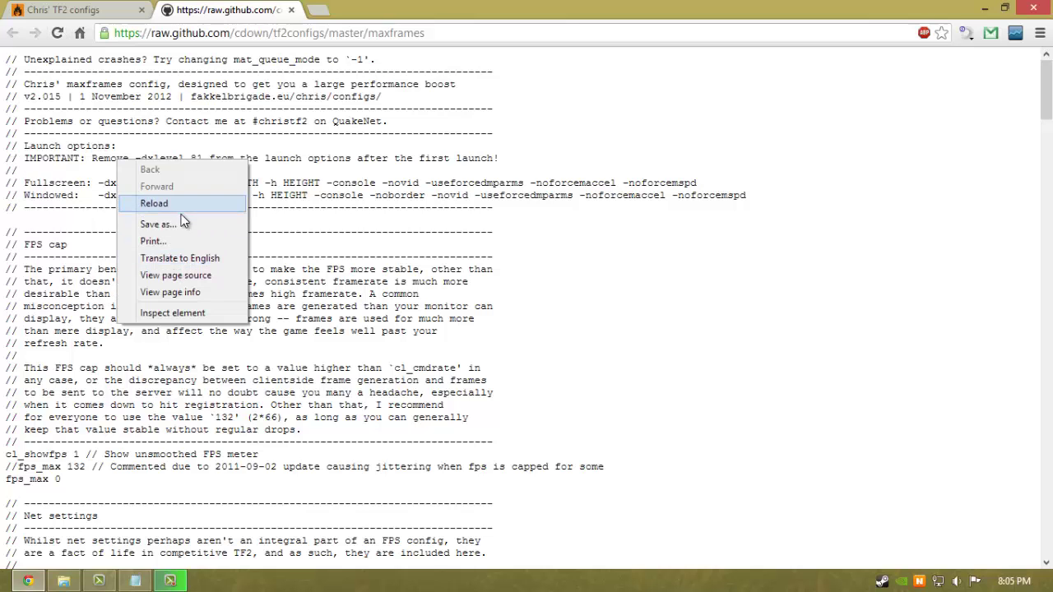
click(240, 224)
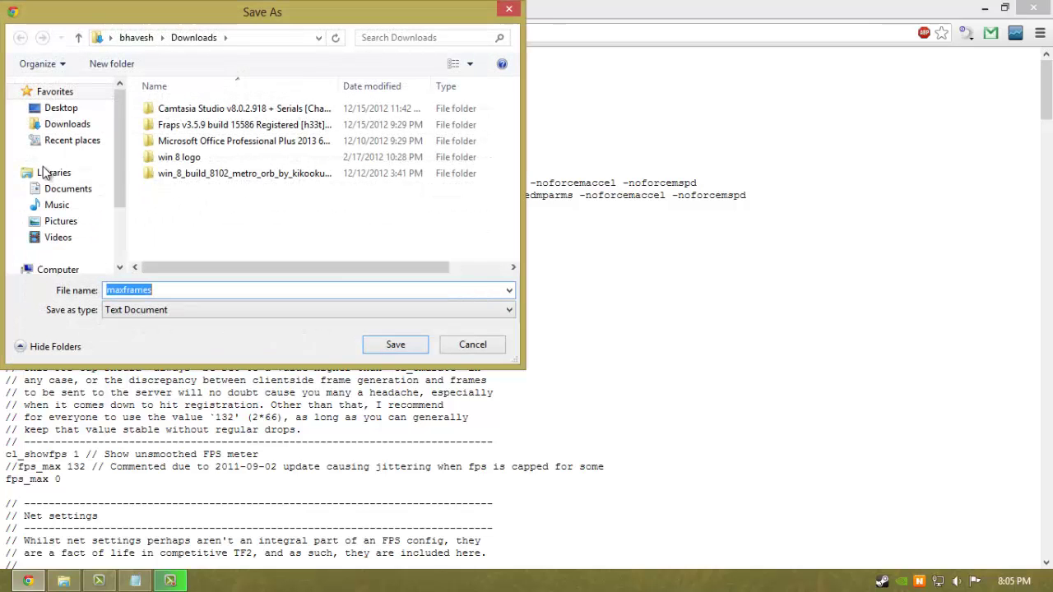
click(61, 108)
double_click(160, 290)
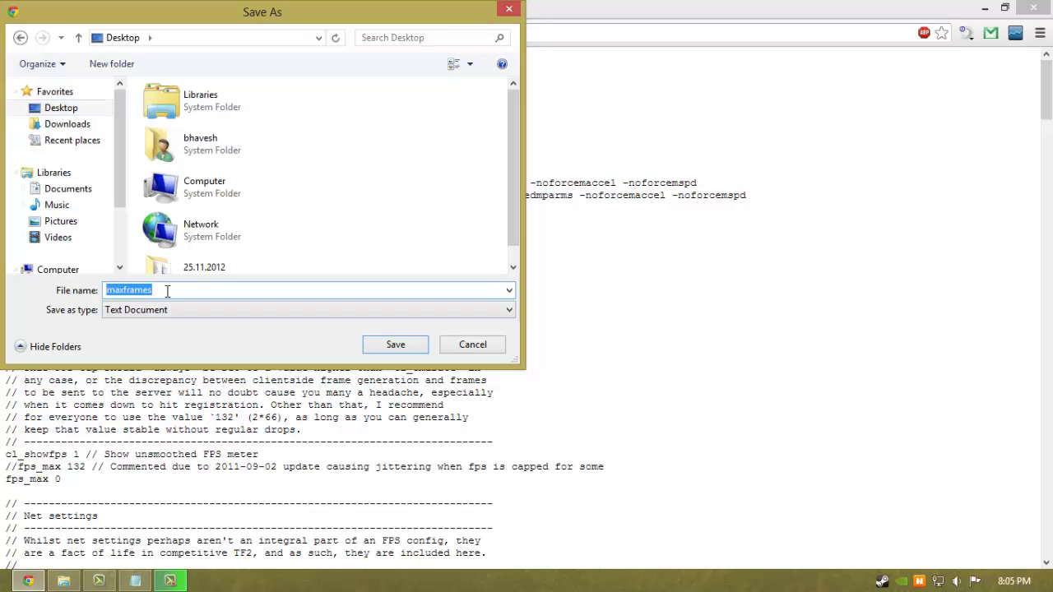
text(autoexec.cfg)
click(207, 310)
click(202, 337)
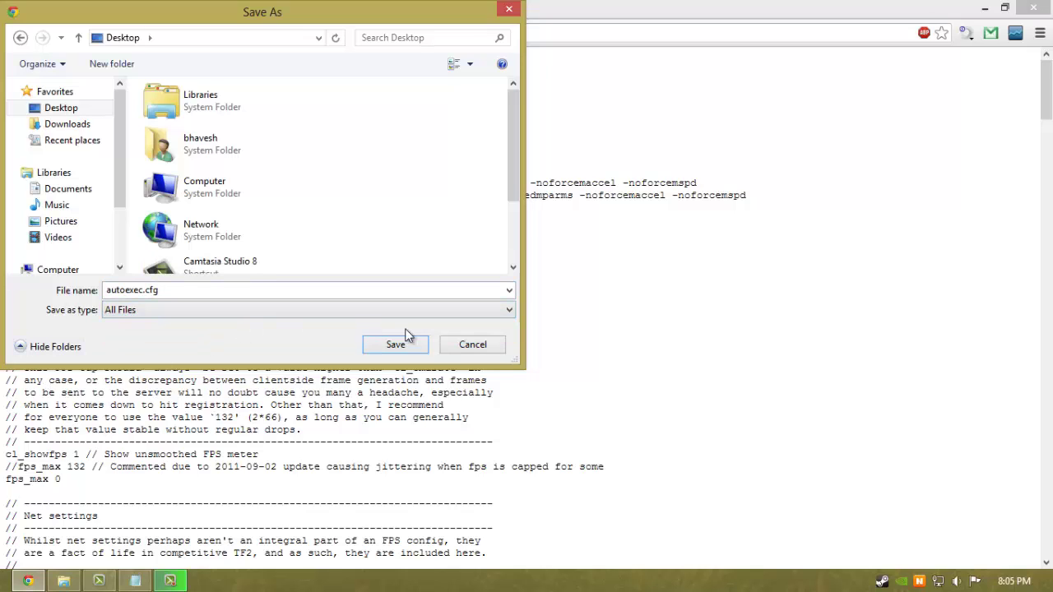
click(397, 344)
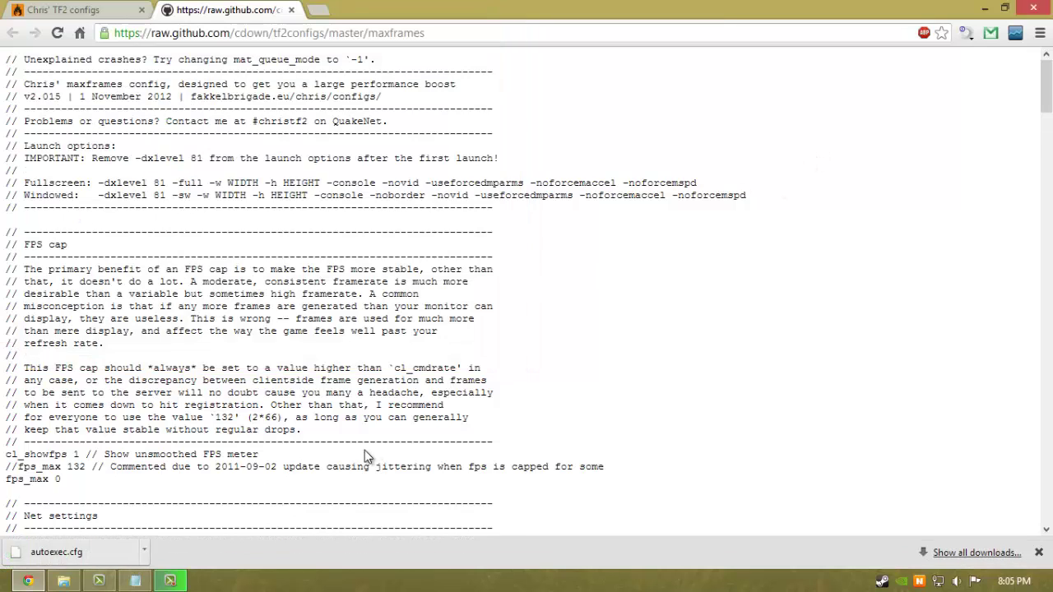
Step: Minimise the browser and move autoexec.cfg to the middle of the desktop
click(983, 7)
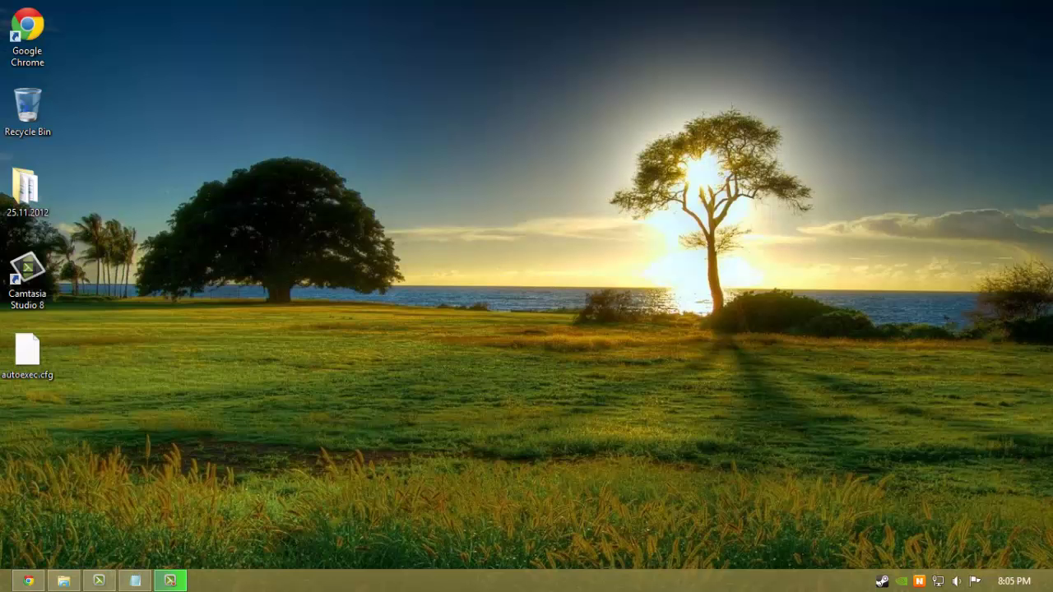
drag(43, 347, 505, 349)
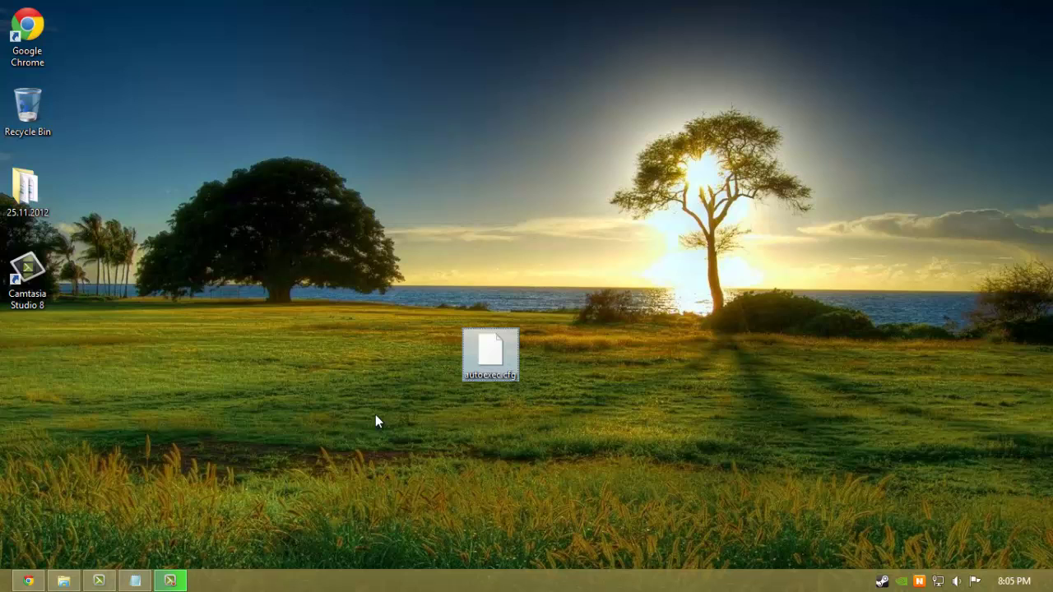
click(445, 416)
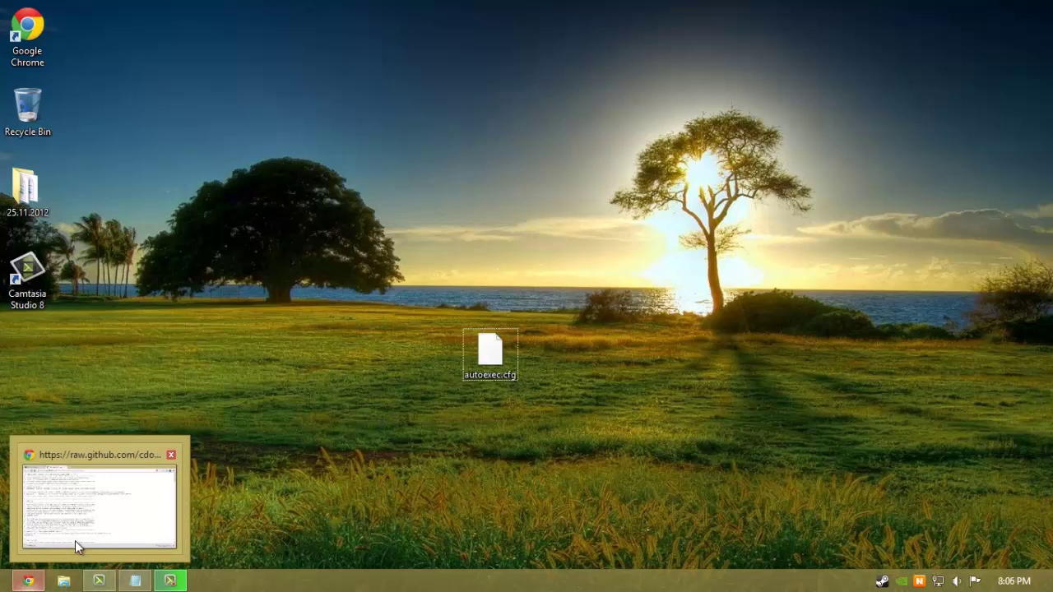
Step: Browse to Steam\steamapps\…\team fortress 2\tf\cfg on D: and copy autoexec.cfg into it
click(63, 580)
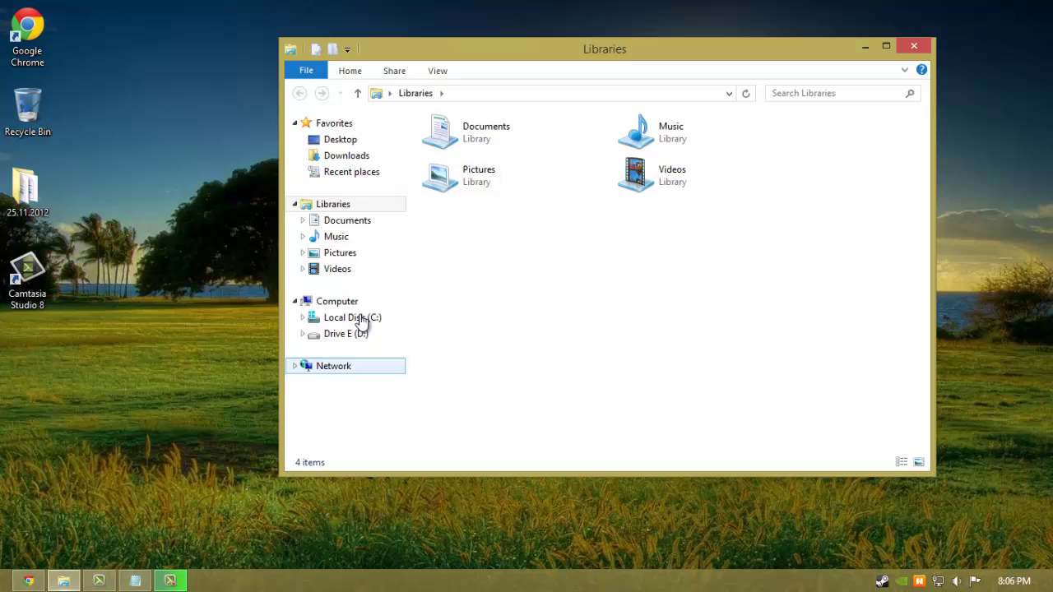
click(362, 334)
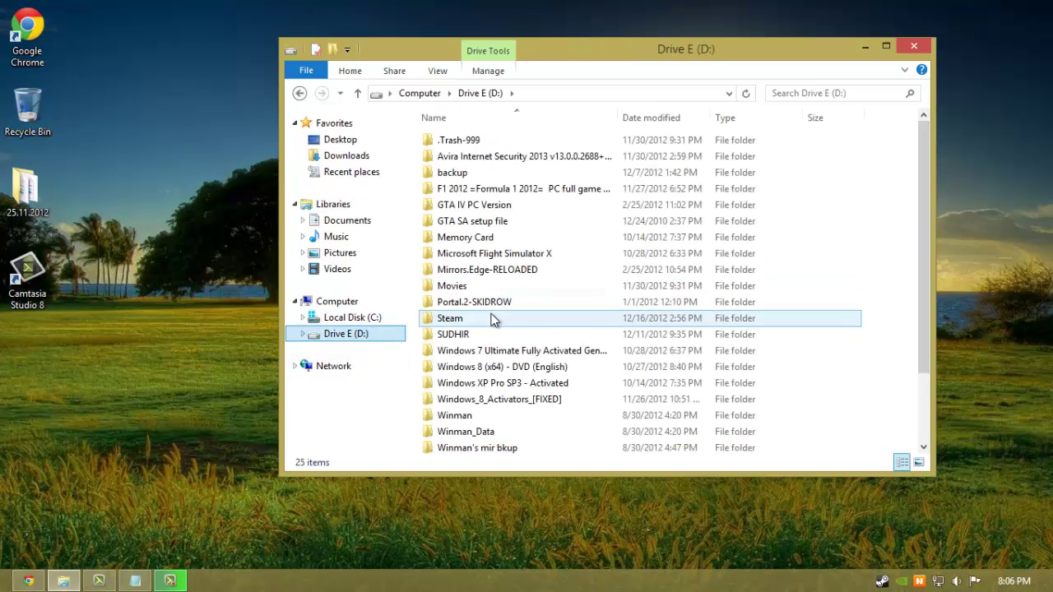
double_click(474, 318)
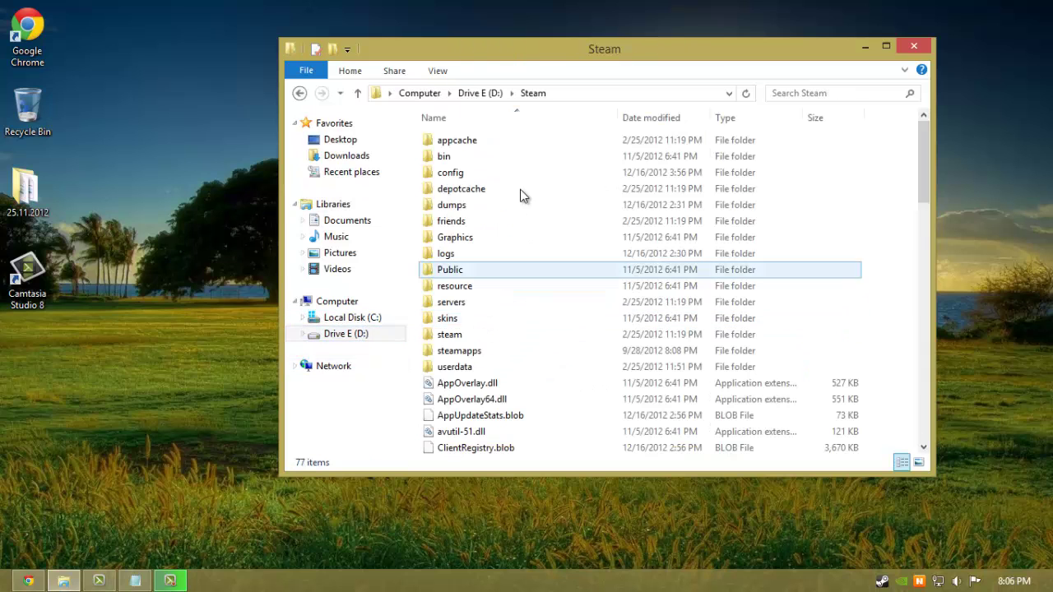
double_click(485, 351)
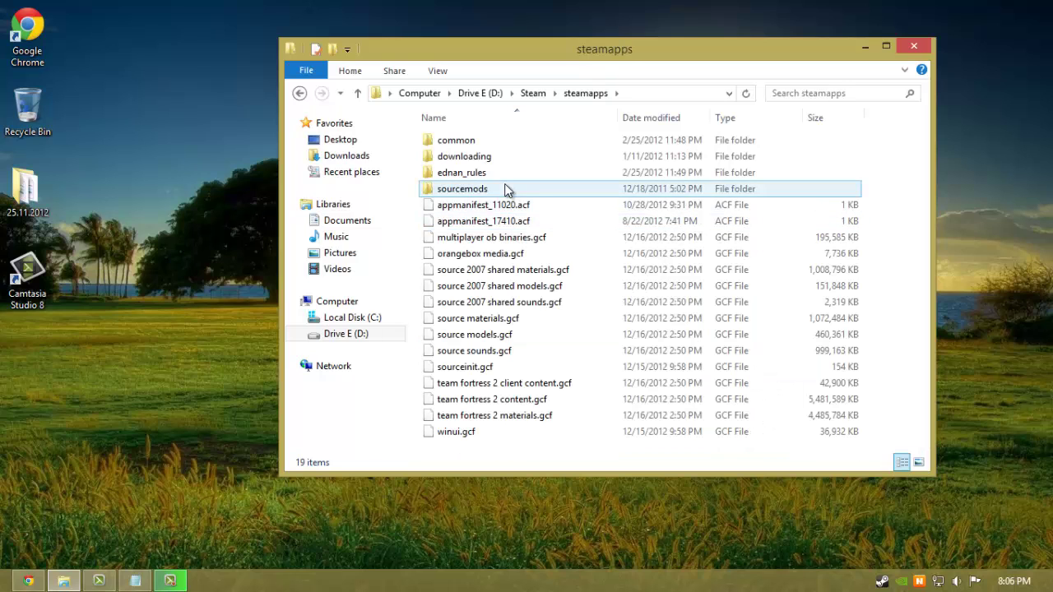
double_click(459, 172)
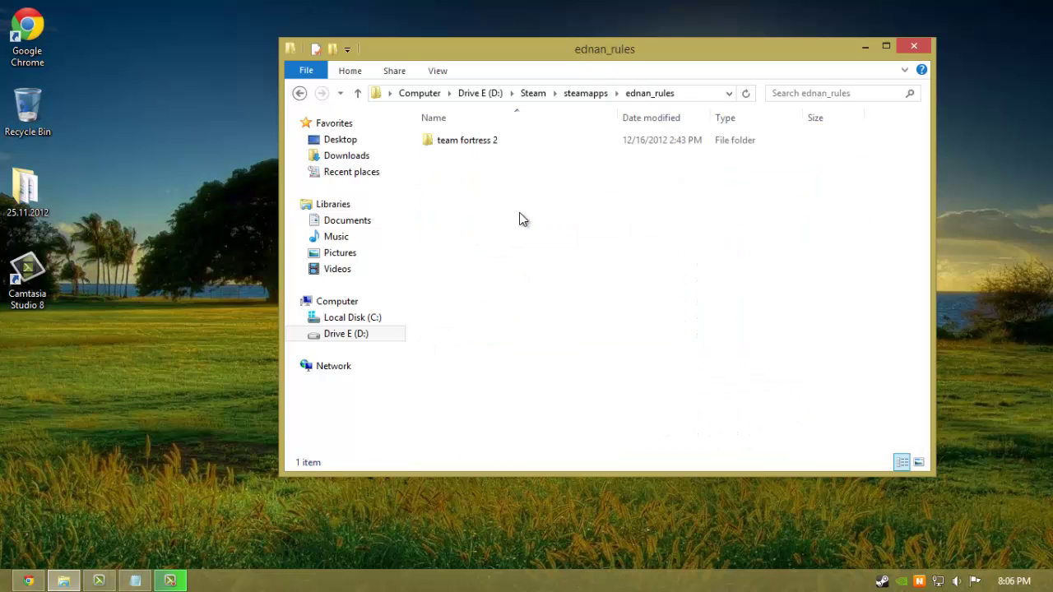
double_click(494, 151)
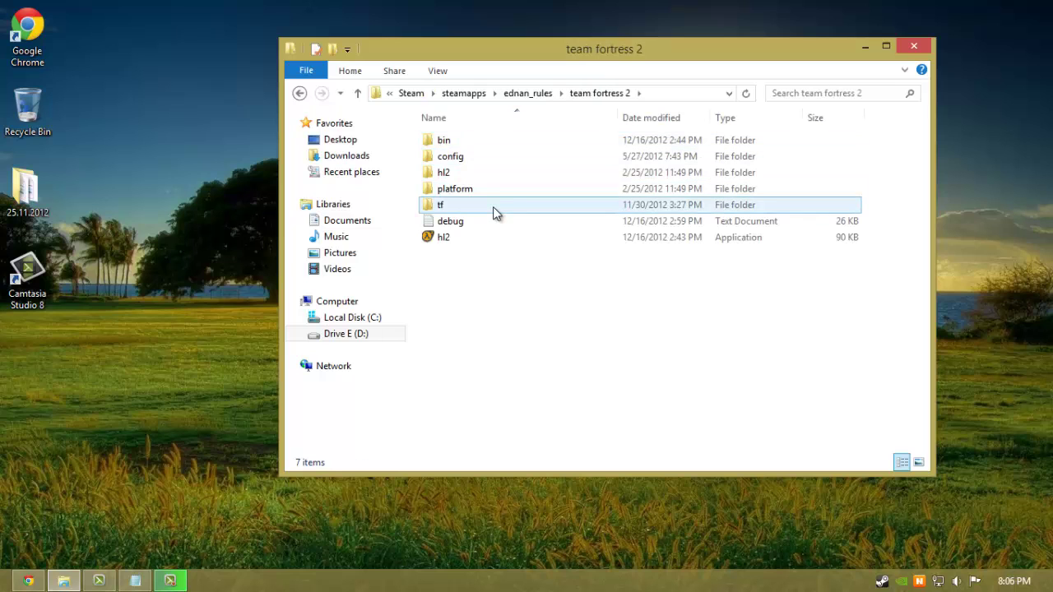
double_click(493, 207)
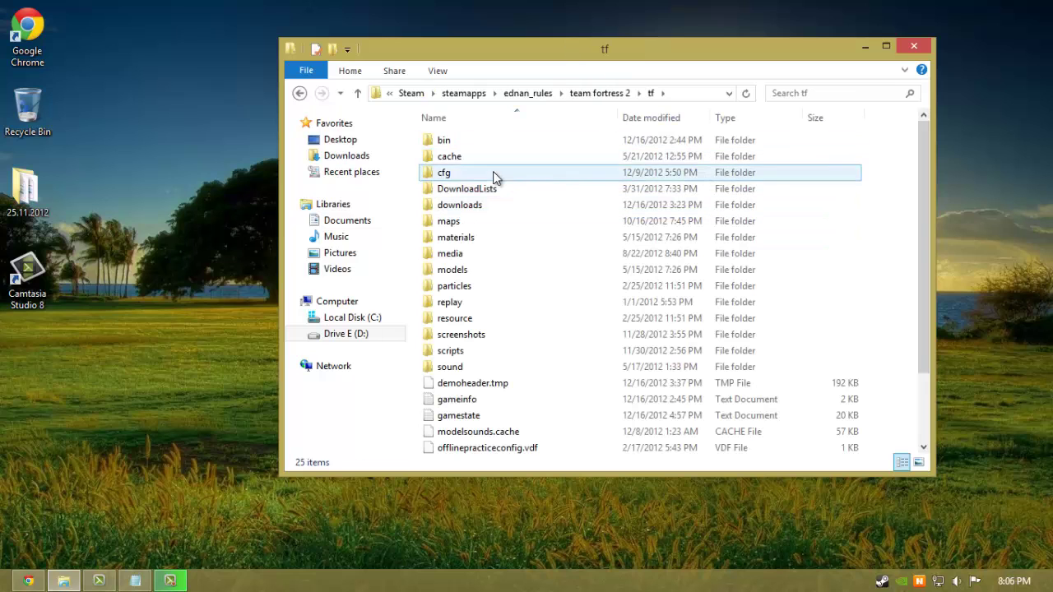
double_click(493, 172)
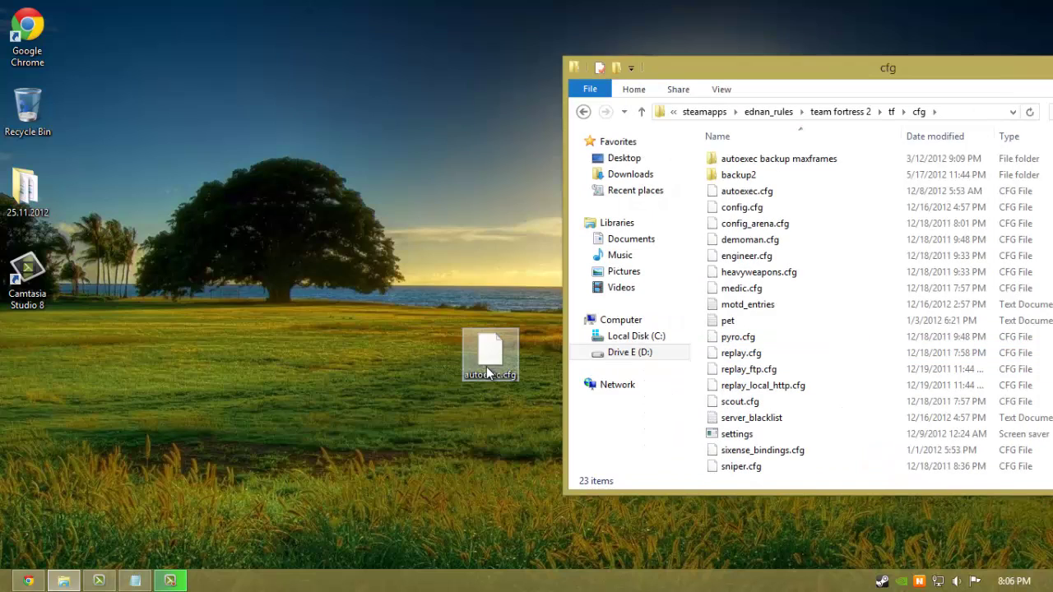
mouse_move(497, 366)
mouse_down()
mouse_move(810, 261)
mouse_move(783, 255)
mouse_move(498, 355)
mouse_up()
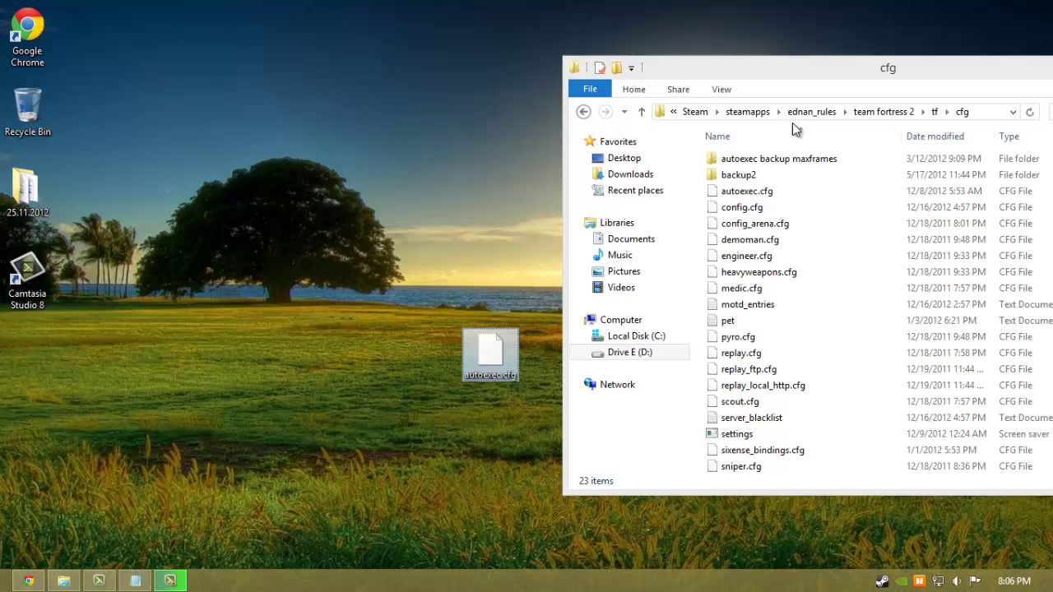
drag(827, 78, 485, 87)
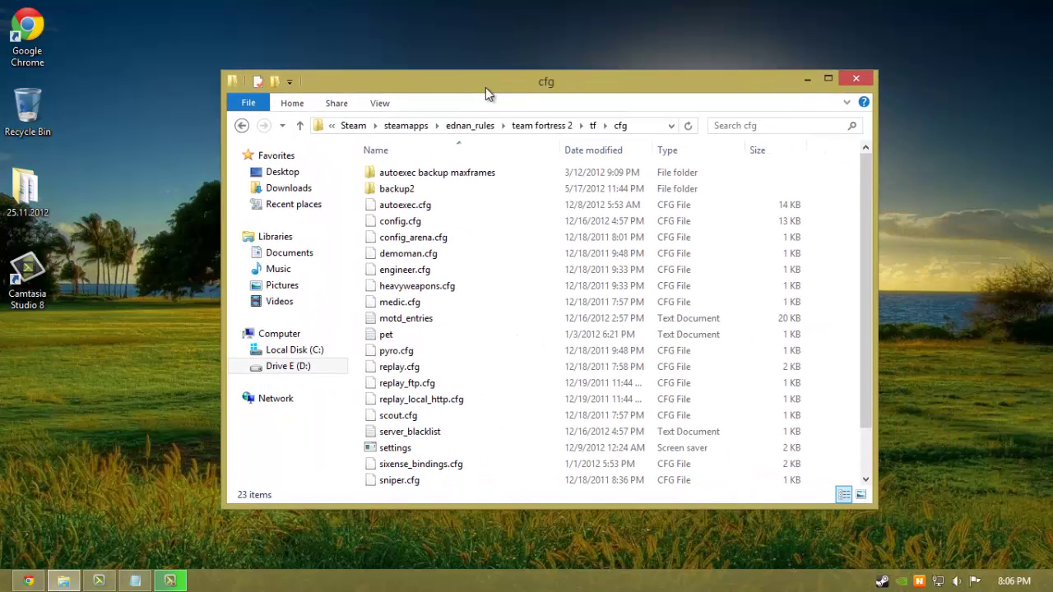
Step: Open autoexec.cfg in Notepad and look over its Fullscreen and Windowed launch option lines
right_click(418, 213)
key(Escape)
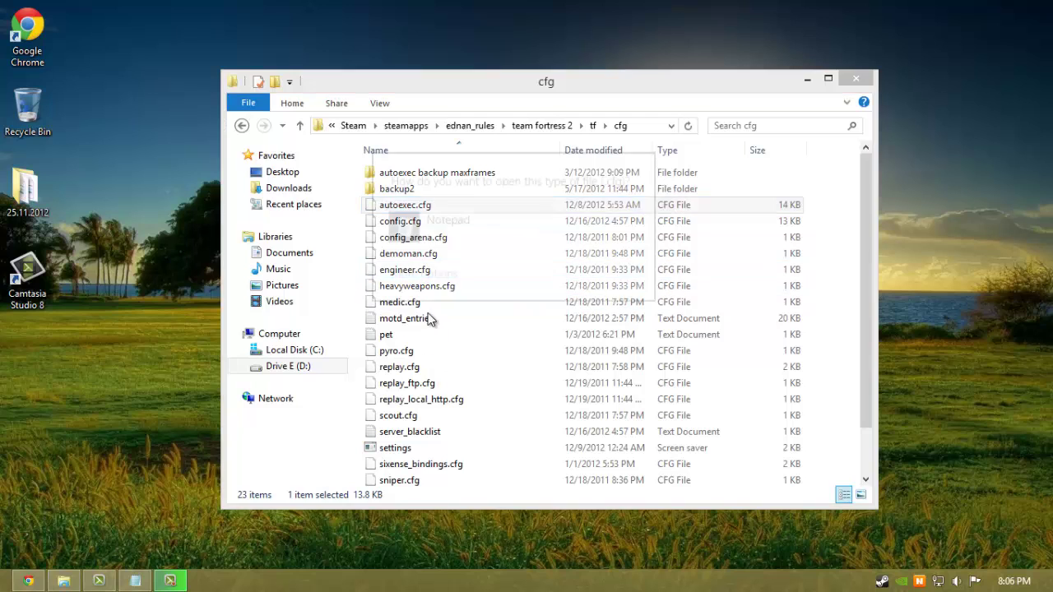
click(454, 228)
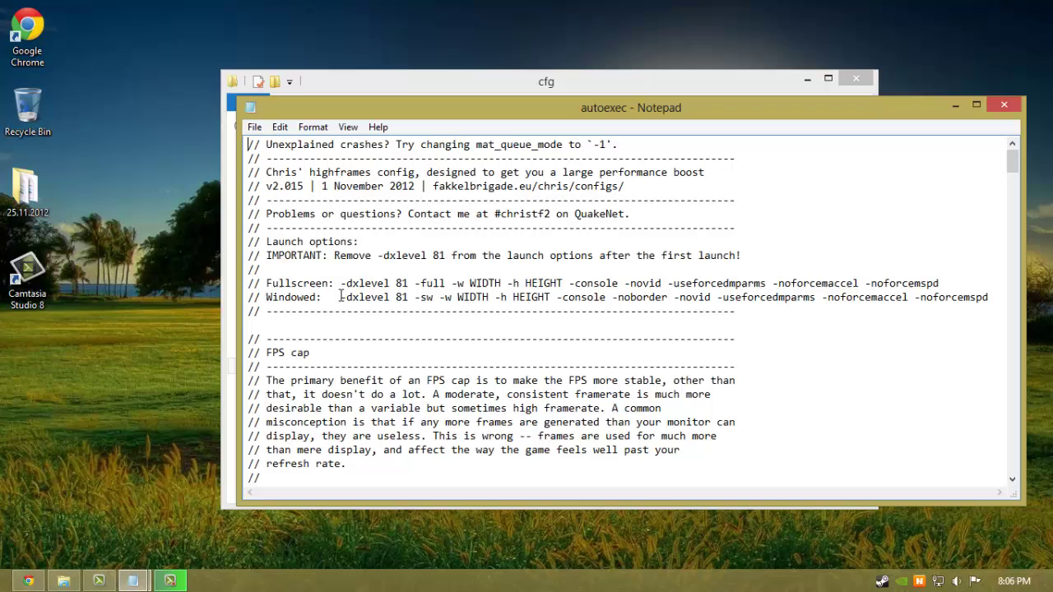
drag(340, 283, 395, 283)
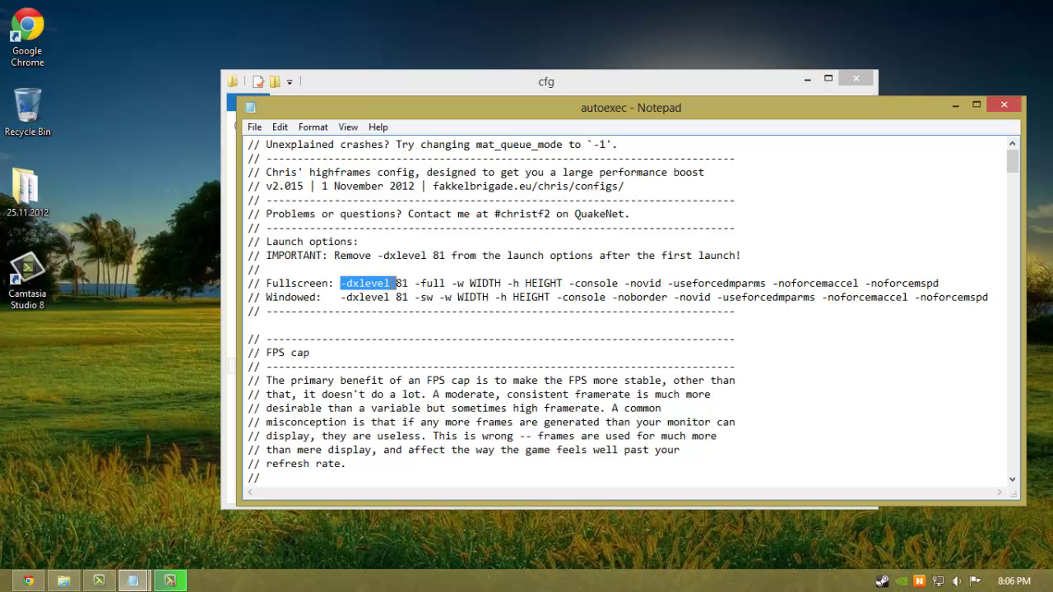
mouse_move(497, 288)
mouse_down()
mouse_move(728, 297)
mouse_move(516, 278)
mouse_up()
click(339, 297)
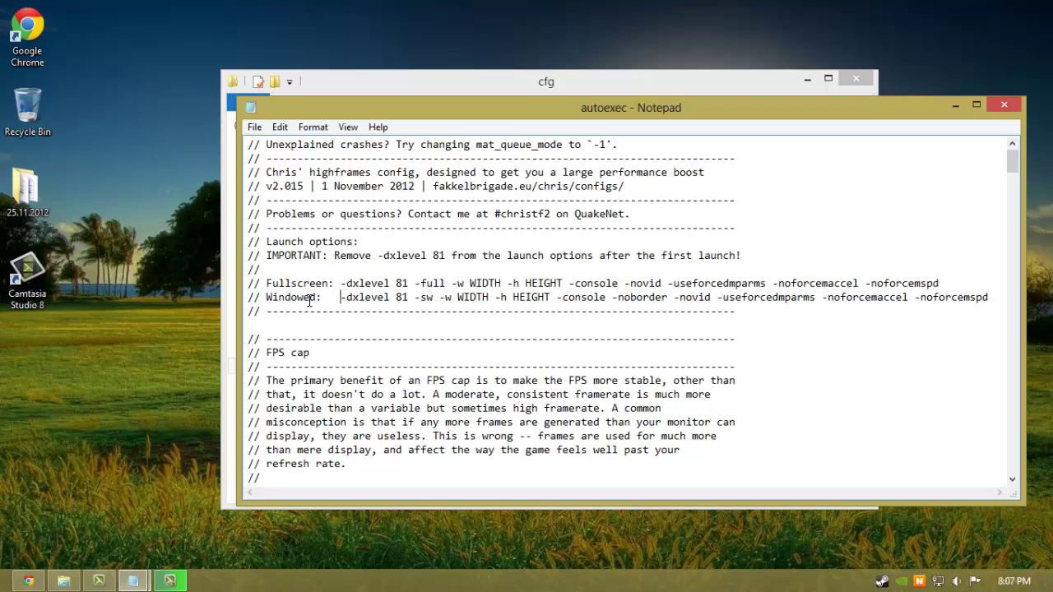
drag(341, 297, 991, 298)
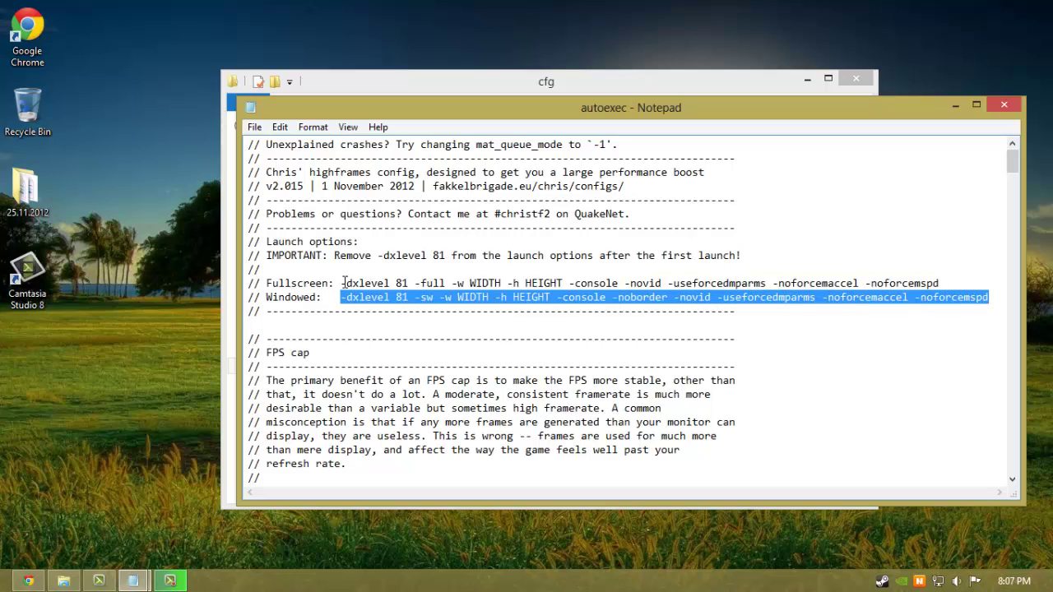
Step: Copy the Fullscreen launch options from -dxlevel to -noforcemspd
drag(341, 283, 583, 297)
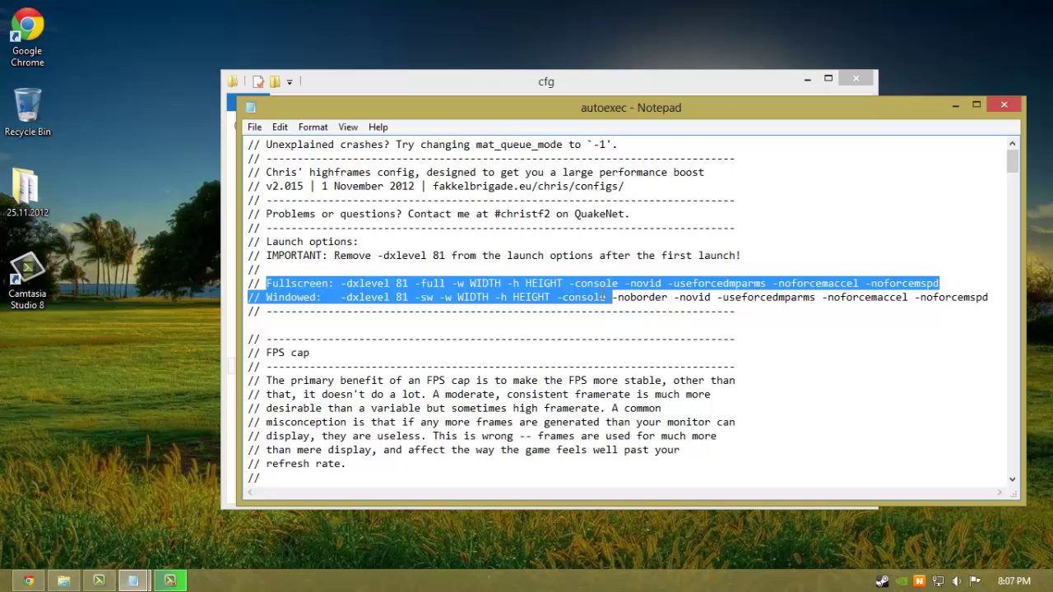
click(606, 297)
drag(939, 283, 341, 283)
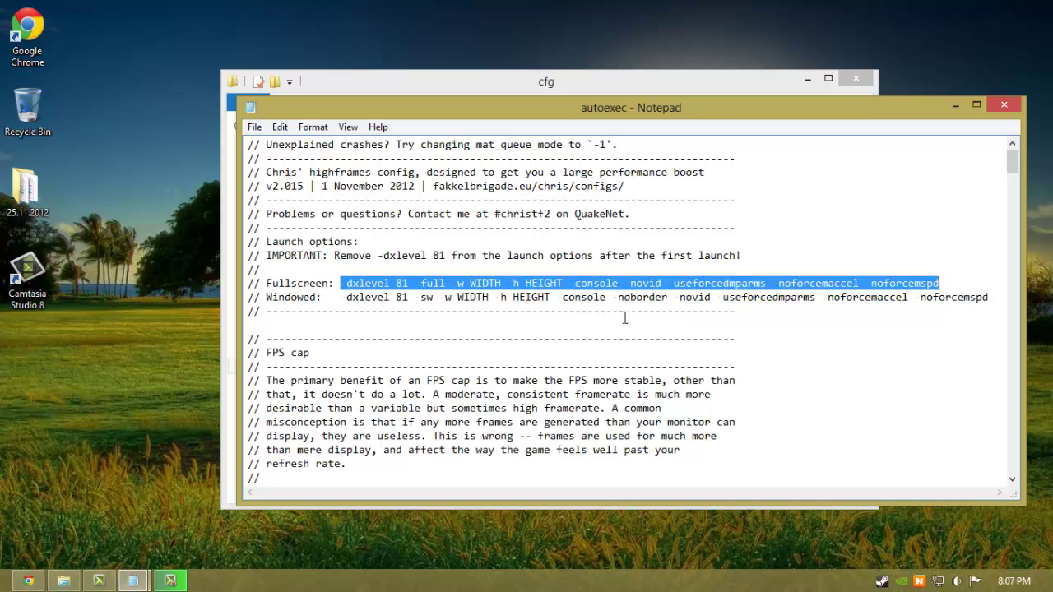
right_click(612, 285)
click(650, 336)
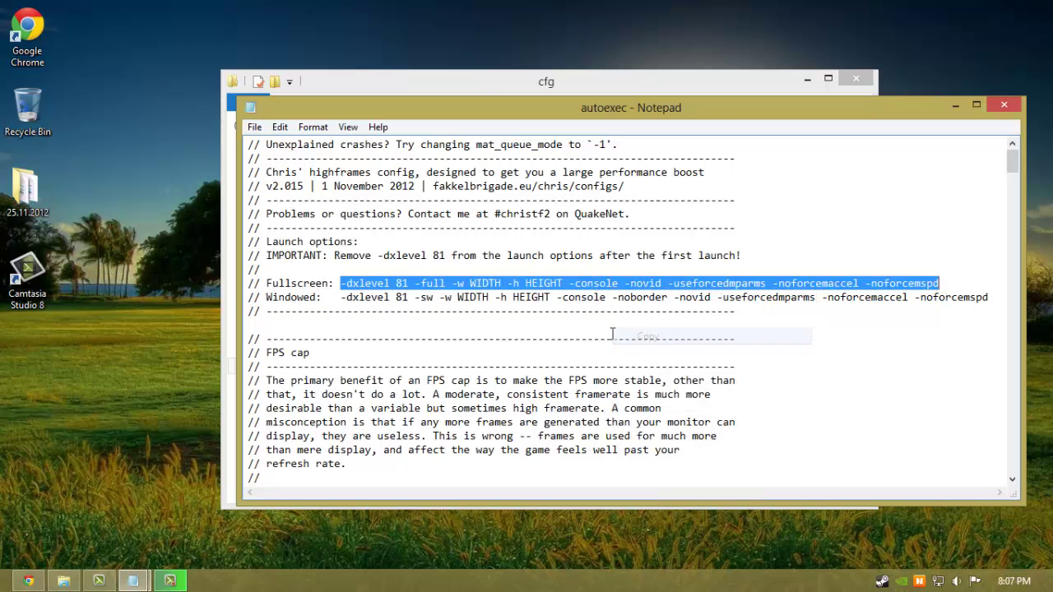
click(612, 338)
Step: Paste the config's fullscreen flags over Team Fortress 2's existing Steam launch options
click(882, 583)
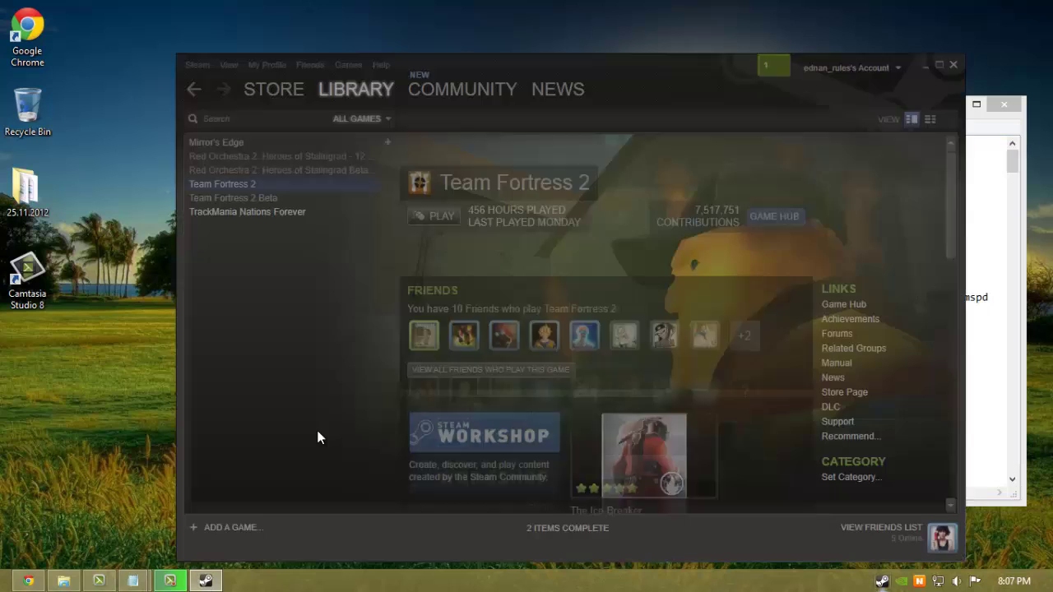
right_click(221, 186)
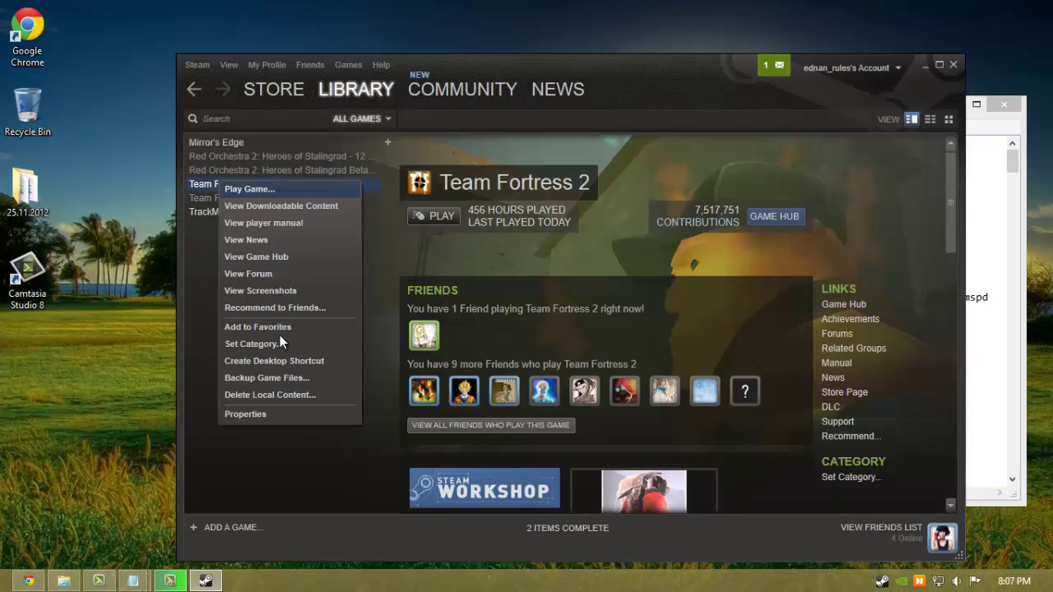
click(306, 418)
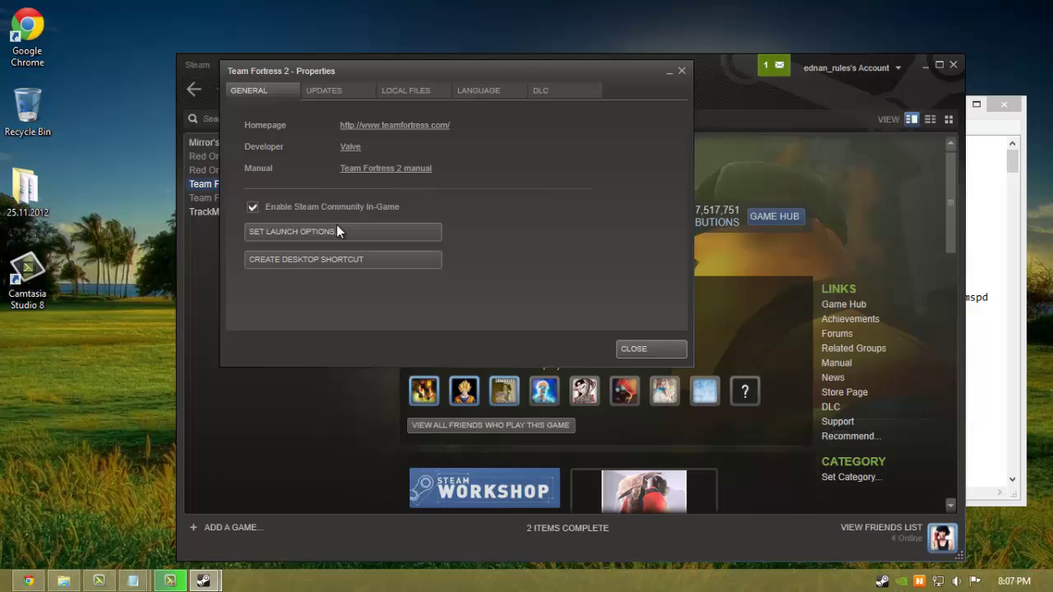
click(320, 231)
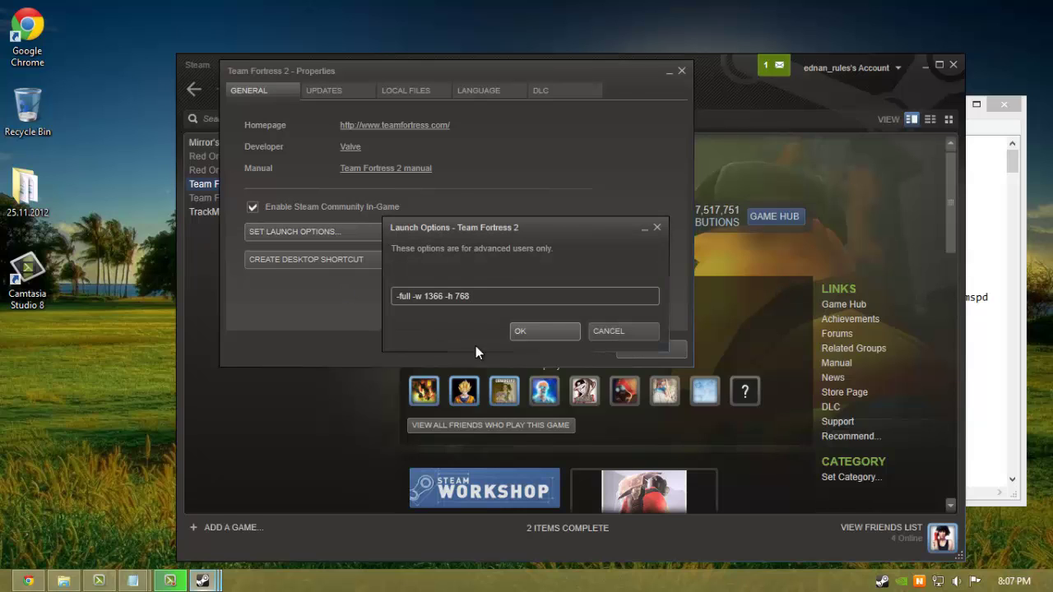
double_click(486, 294)
click(493, 298)
double_click(486, 297)
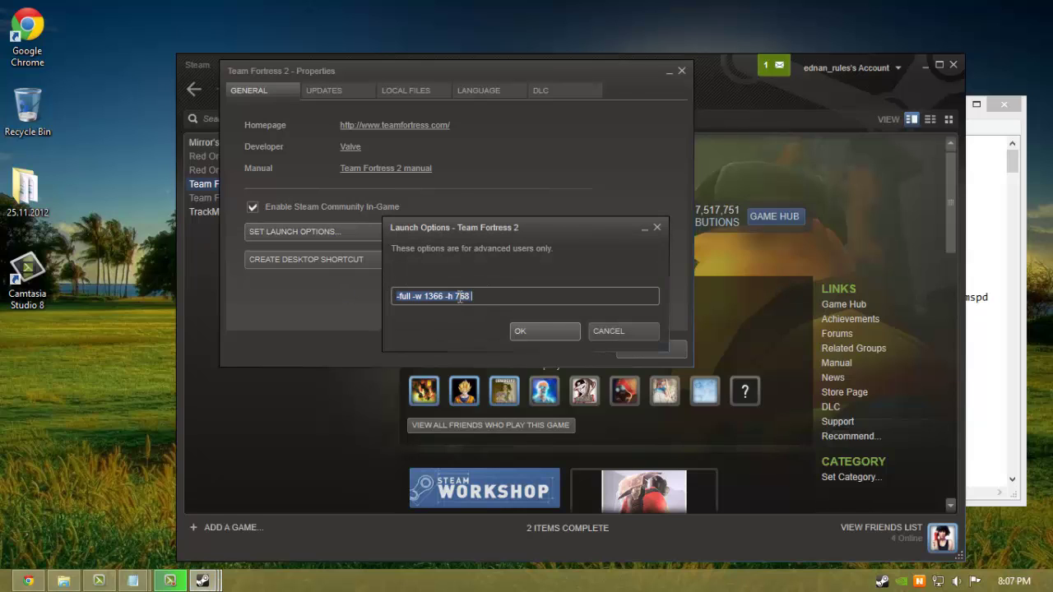
right_click(478, 298)
click(495, 340)
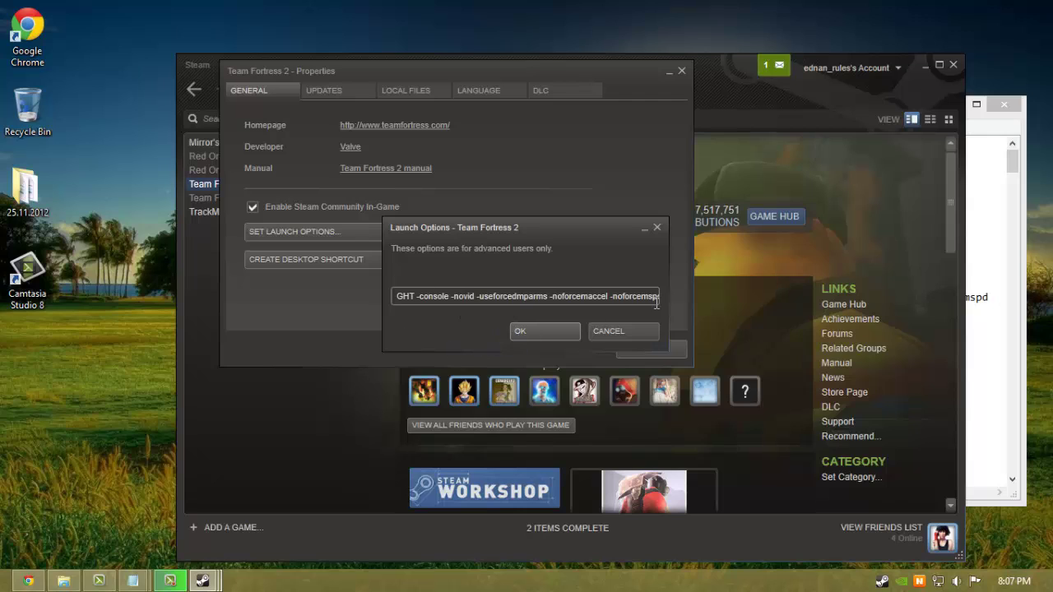
Step: Replace WIDTH with 1366 and HEIGHT with 768, confirm, and close Properties
drag(597, 297, 353, 289)
click(465, 298)
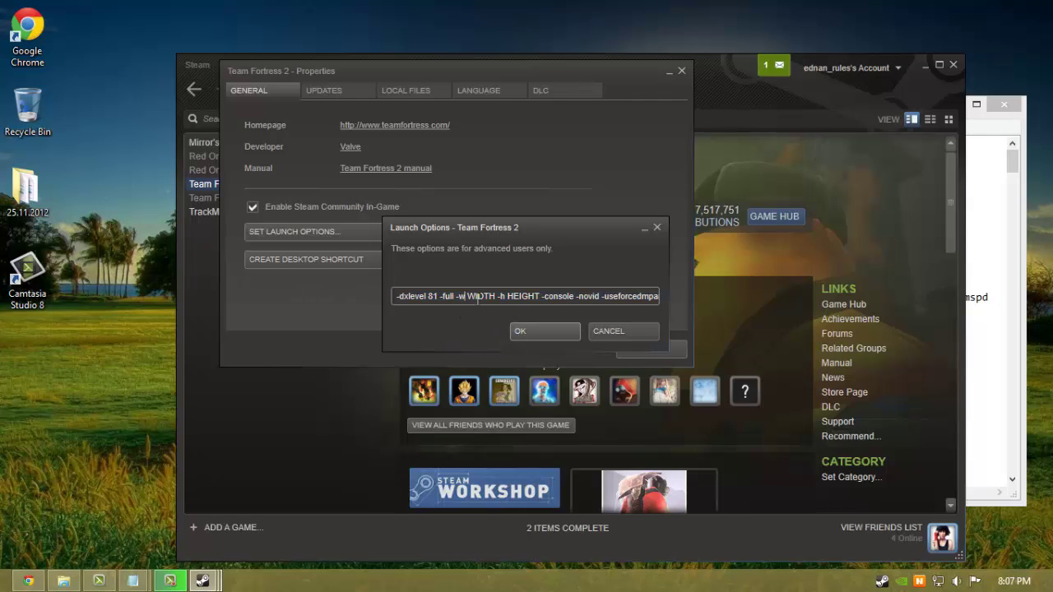
drag(485, 298, 357, 285)
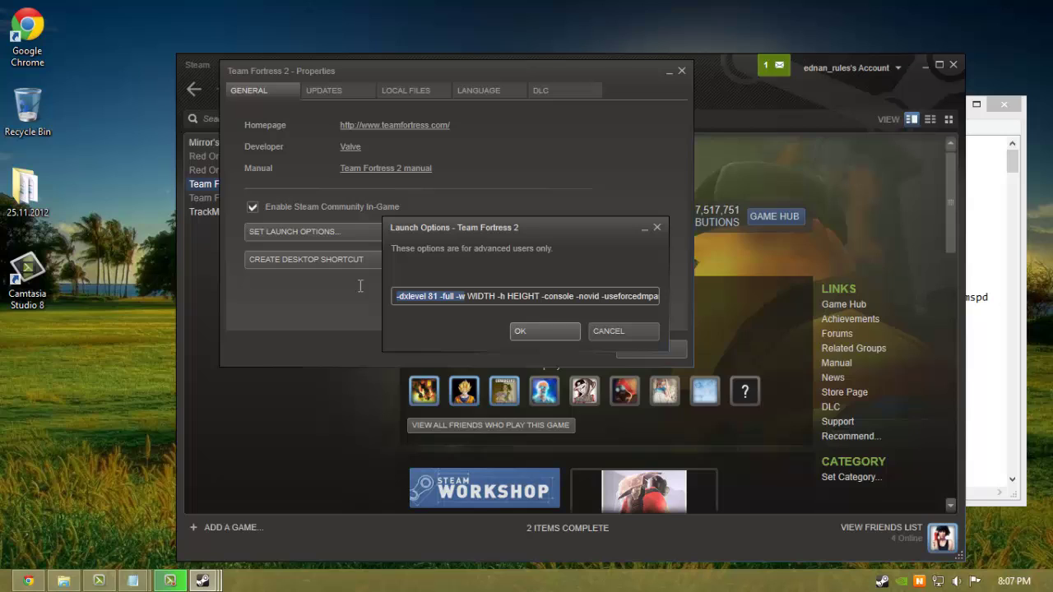
click(474, 303)
drag(467, 297, 496, 298)
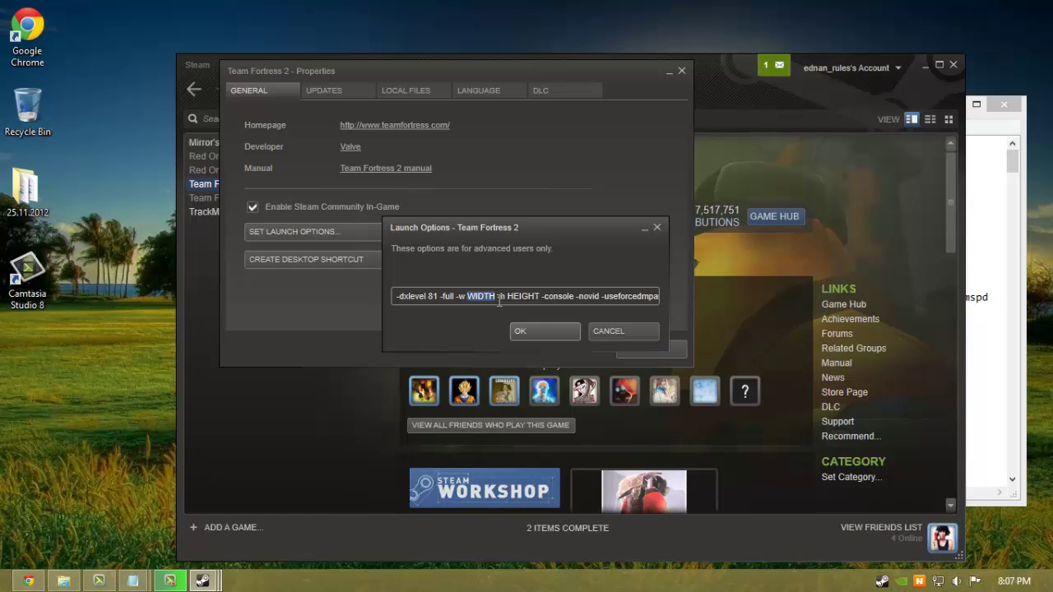
text(1366)
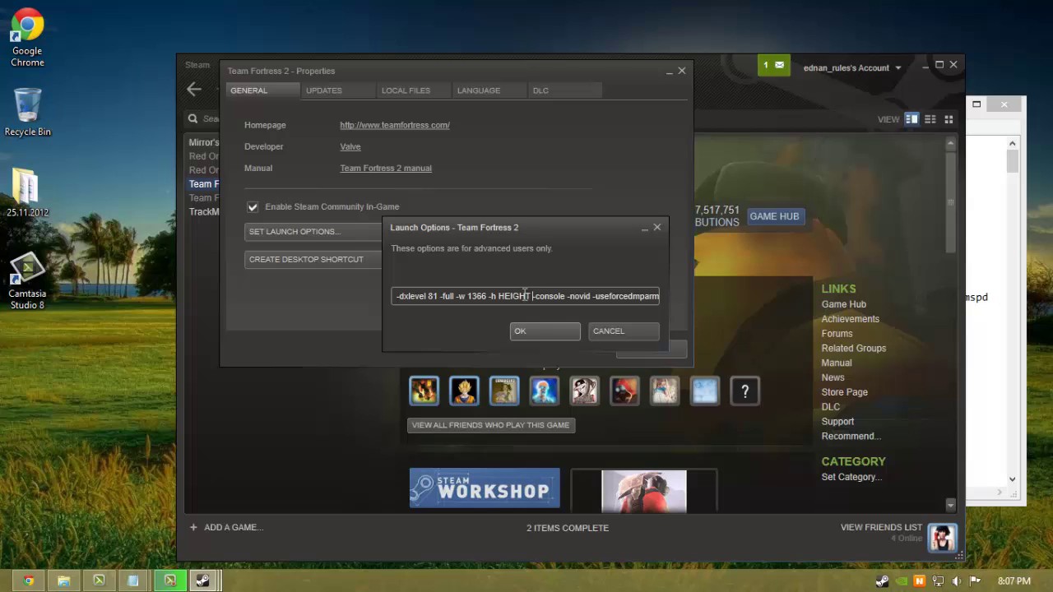
drag(532, 296, 498, 296)
text(768)
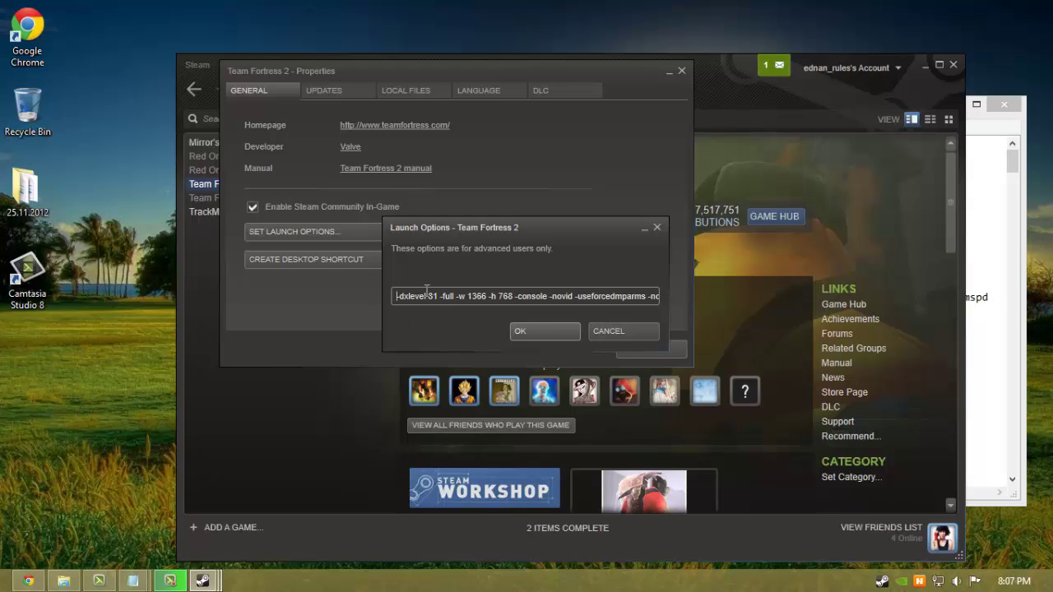
click(543, 333)
click(644, 352)
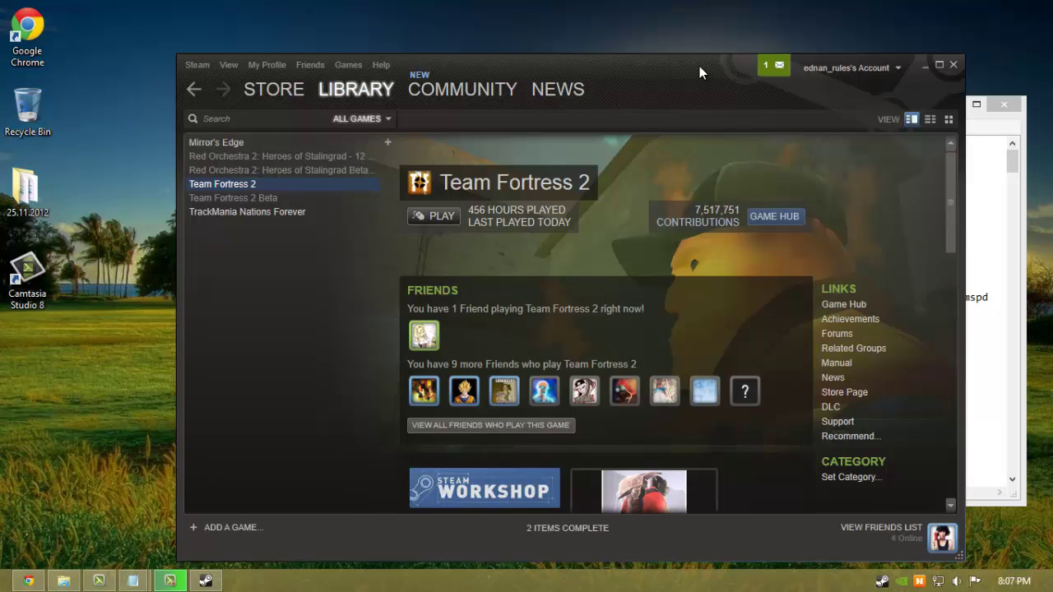
Step: Delete '-dxlevel 81' from Team Fortress 2's launch options so they start with -full -w 1366 -h 768
drag(699, 73, 662, 40)
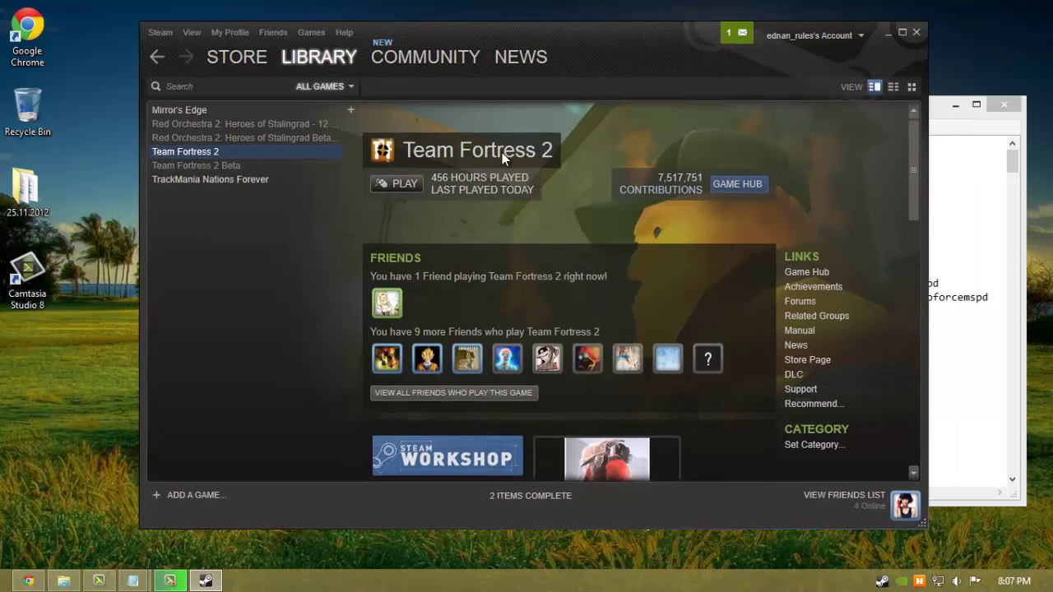
right_click(196, 156)
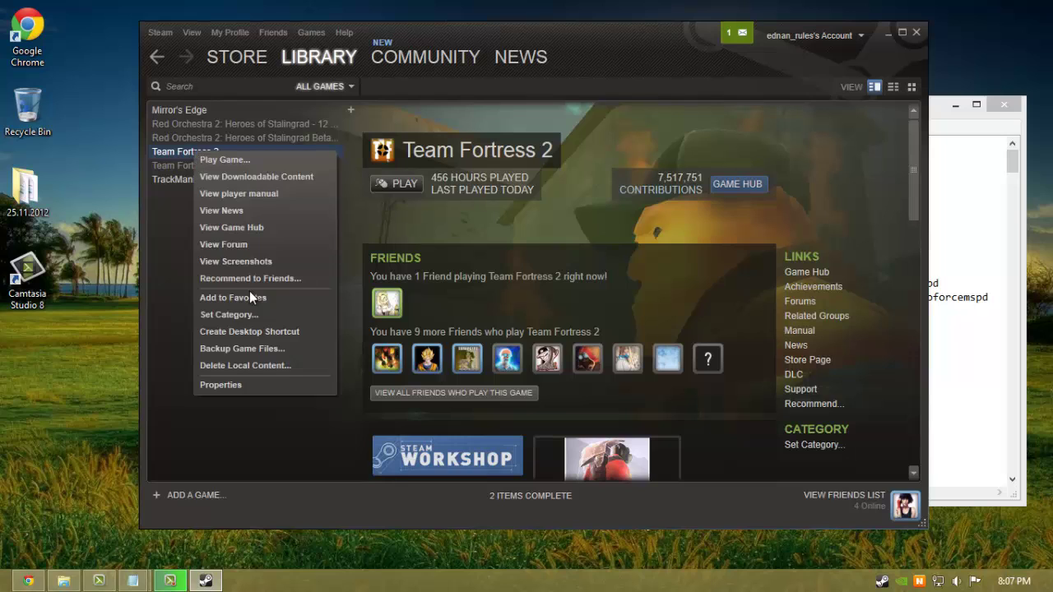
click(259, 382)
click(343, 234)
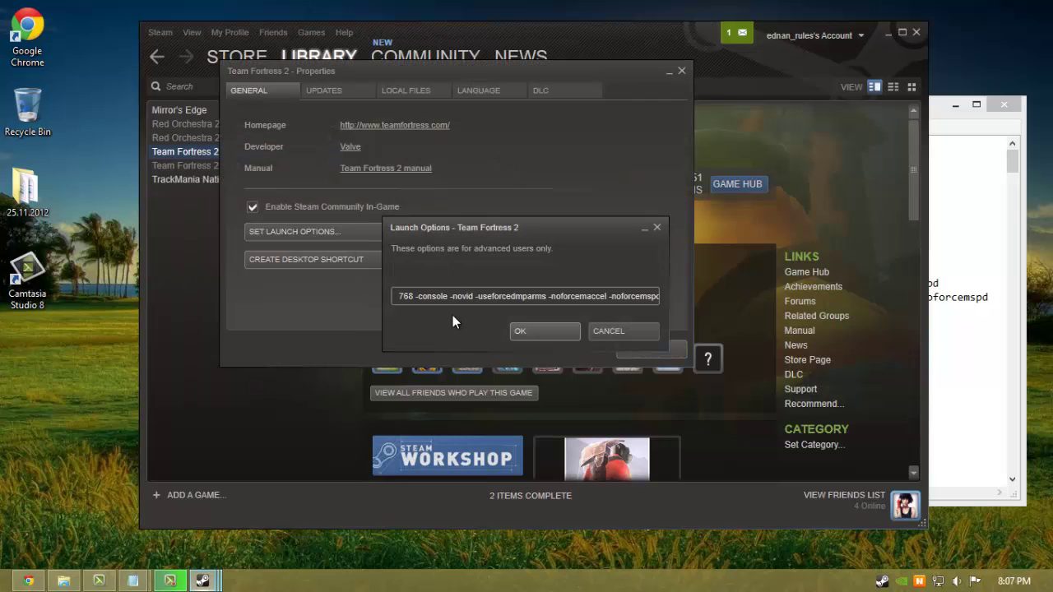
key(shift+Home)
click(439, 298)
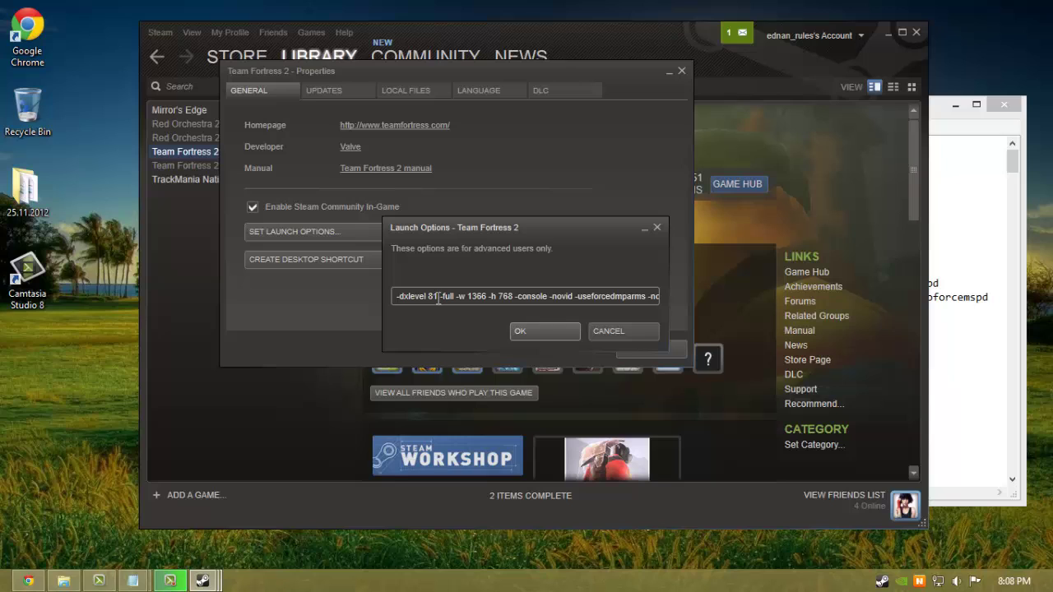
key(End)
key(Home)
key(shift+Home)
key(Delete)
key(Delete)
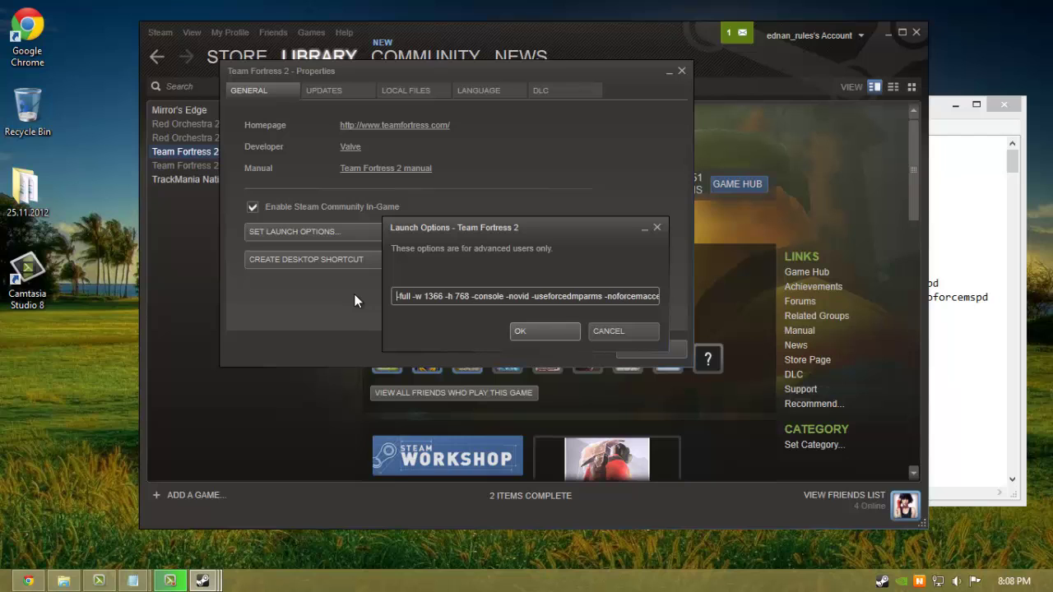
click(518, 331)
click(632, 349)
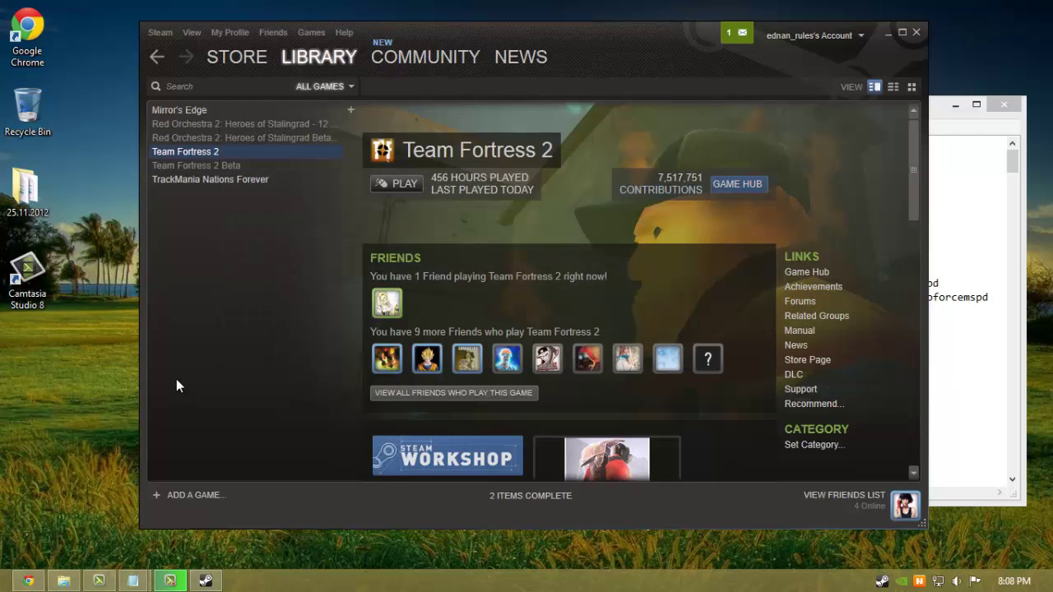